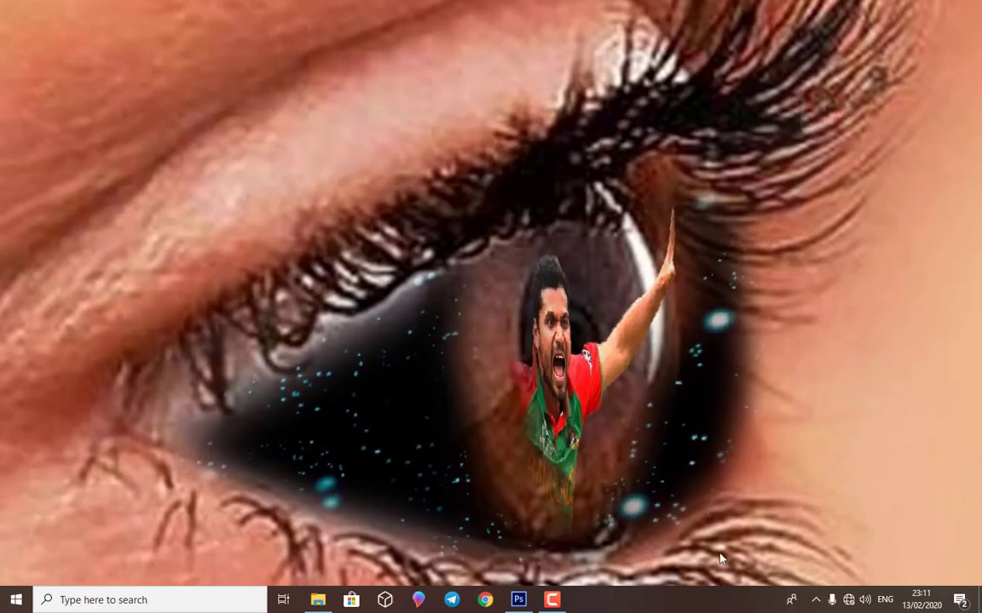
- Restore the Photoshop window from the taskbar, showing an empty workspace
{"action": "left_click", "coordinate": [518, 600]}
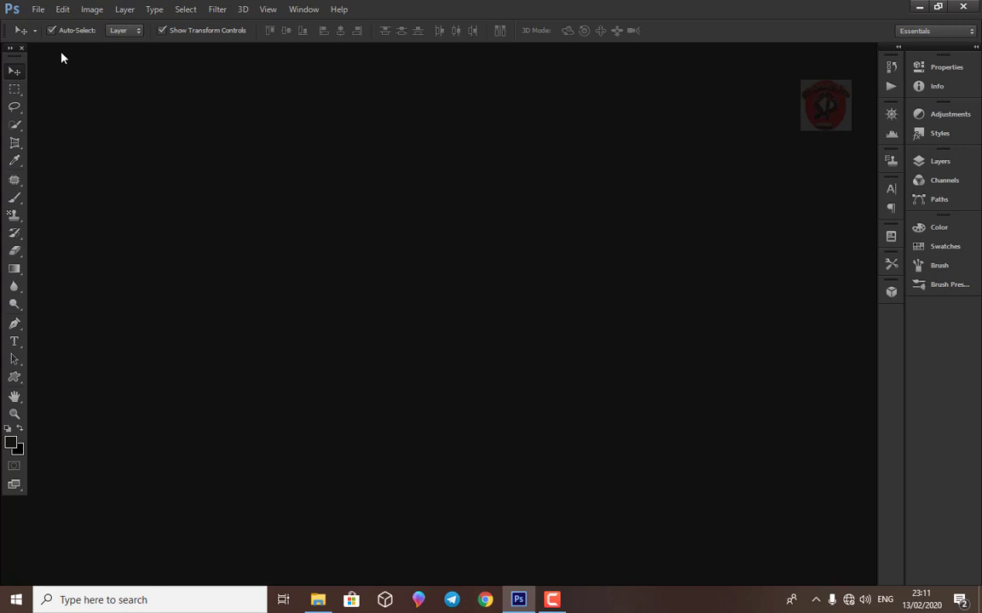
- Open the roaring tiger photo OK 1IES6.jpg
{"action": "left_click", "coordinate": [38, 10]}
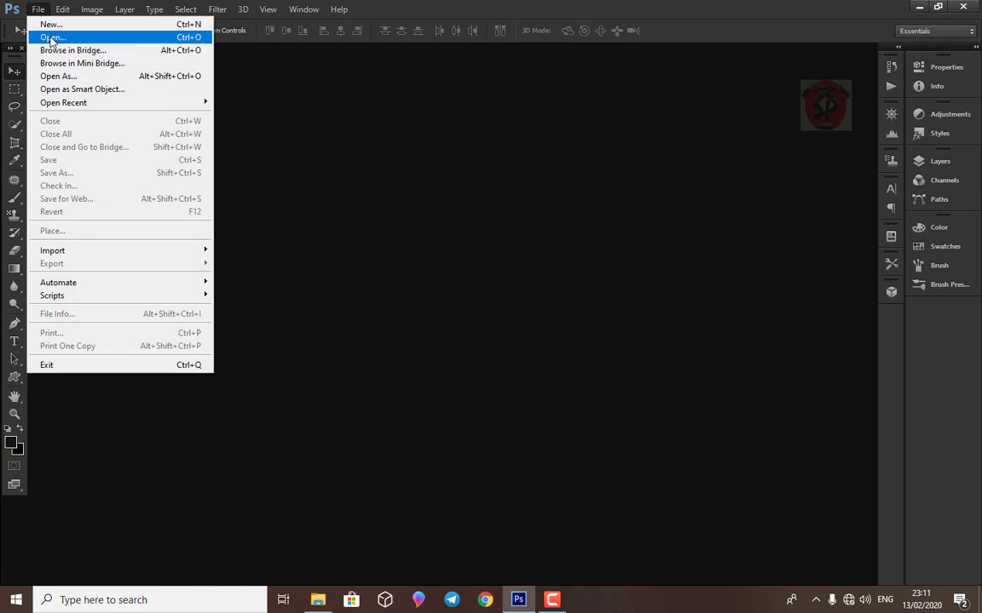
{"action": "left_click", "coordinate": [53, 37]}
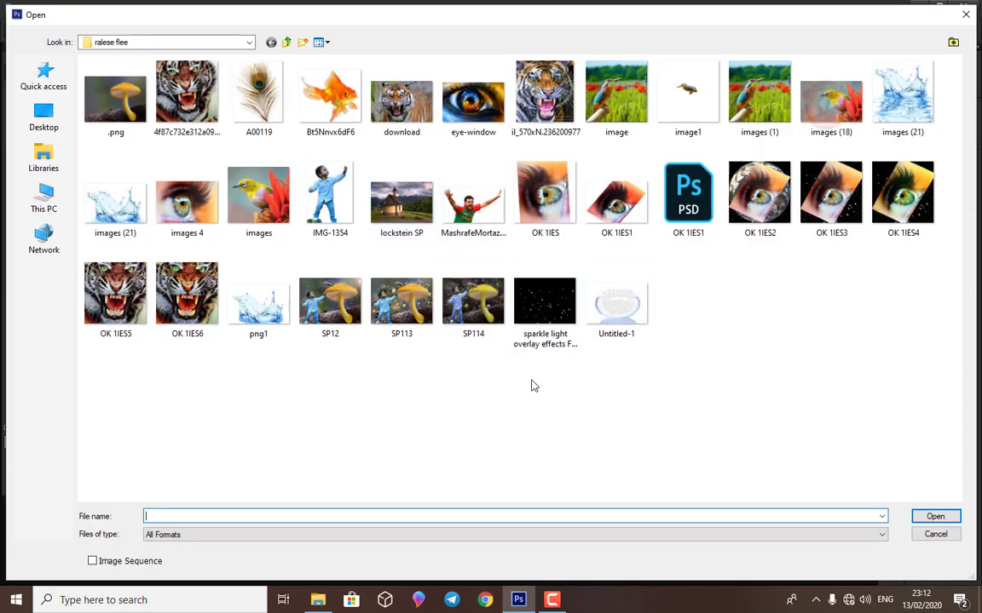
{"action": "left_click", "coordinate": [153, 281]}
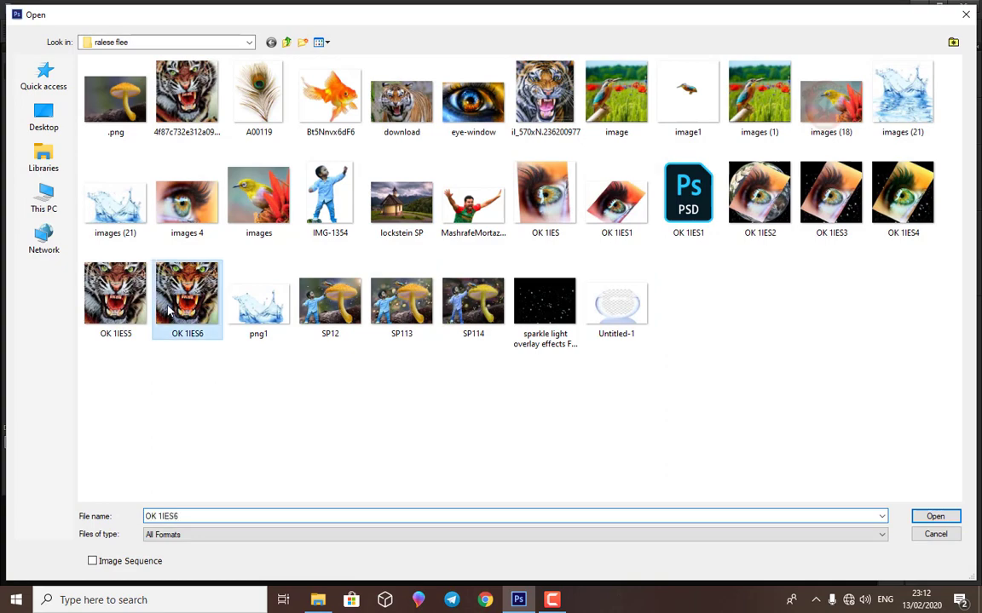
{"action": "left_click", "coordinate": [935, 516]}
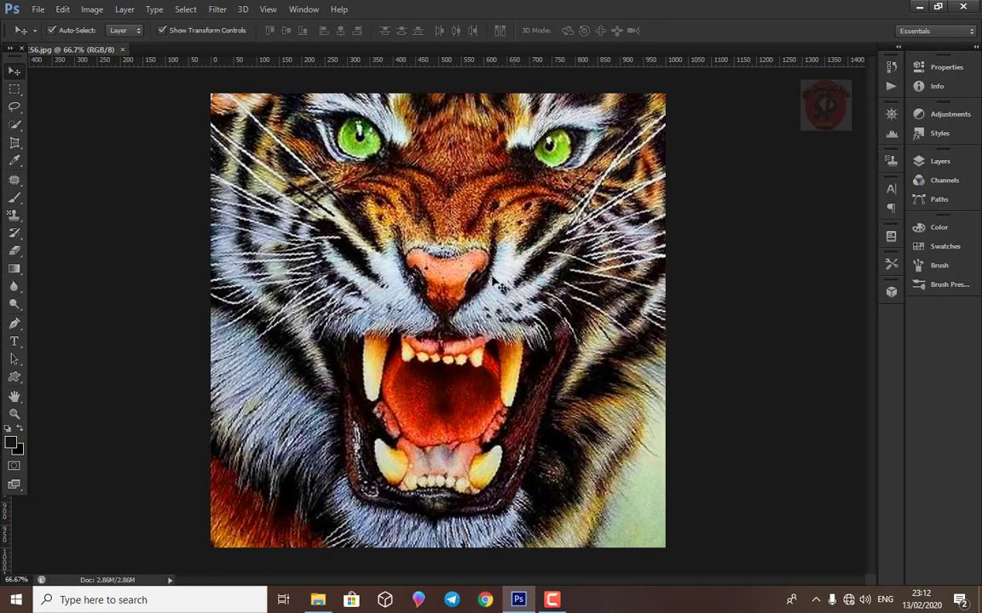
- Open the transparent cricketer cutout PNG as a second document
{"action": "left_click", "coordinate": [38, 9]}
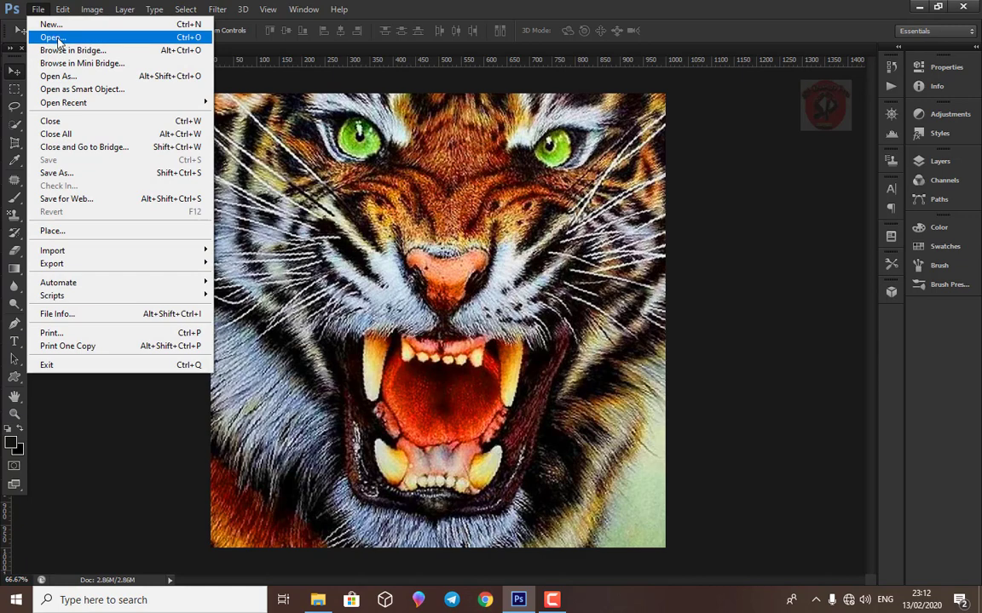
{"action": "left_click", "coordinate": [50, 37]}
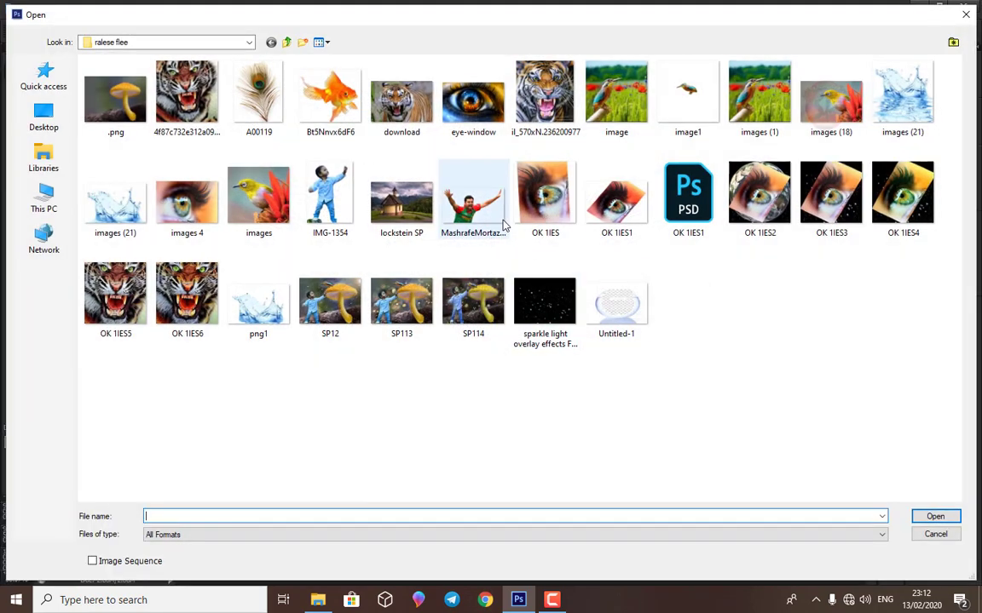
{"action": "left_click", "coordinate": [501, 218]}
{"action": "left_click", "coordinate": [934, 517]}
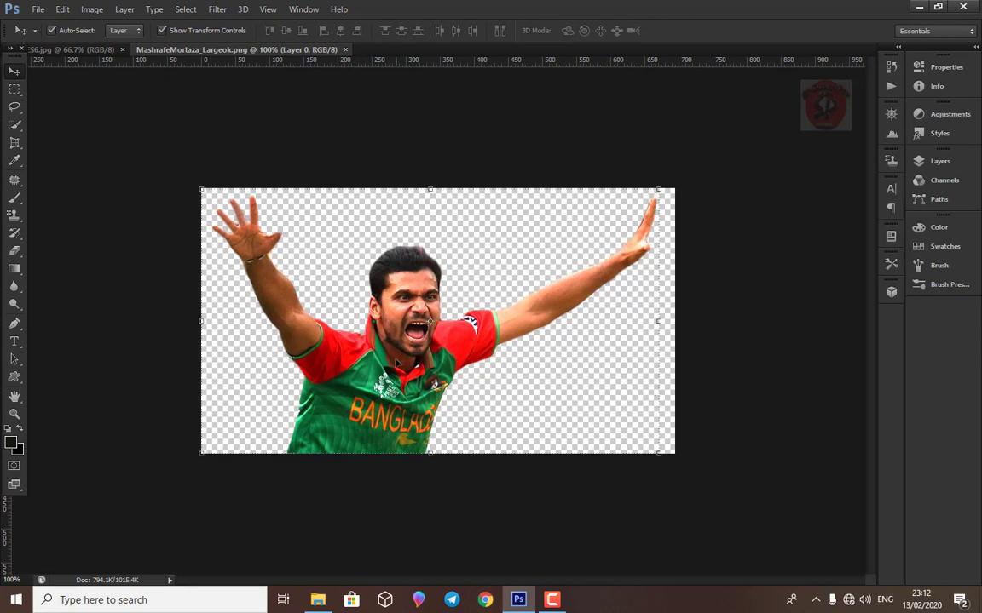
- Drag the cricketer cutout into the tiger document, just above the tiger's open mouth
{"action": "mouse_move", "coordinate": [395, 357]}
{"action": "left_mouse_down"}
{"action": "mouse_move", "coordinate": [73, 51]}
{"action": "mouse_move", "coordinate": [379, 271]}
{"action": "mouse_move", "coordinate": [508, 269]}
{"action": "left_mouse_up"}
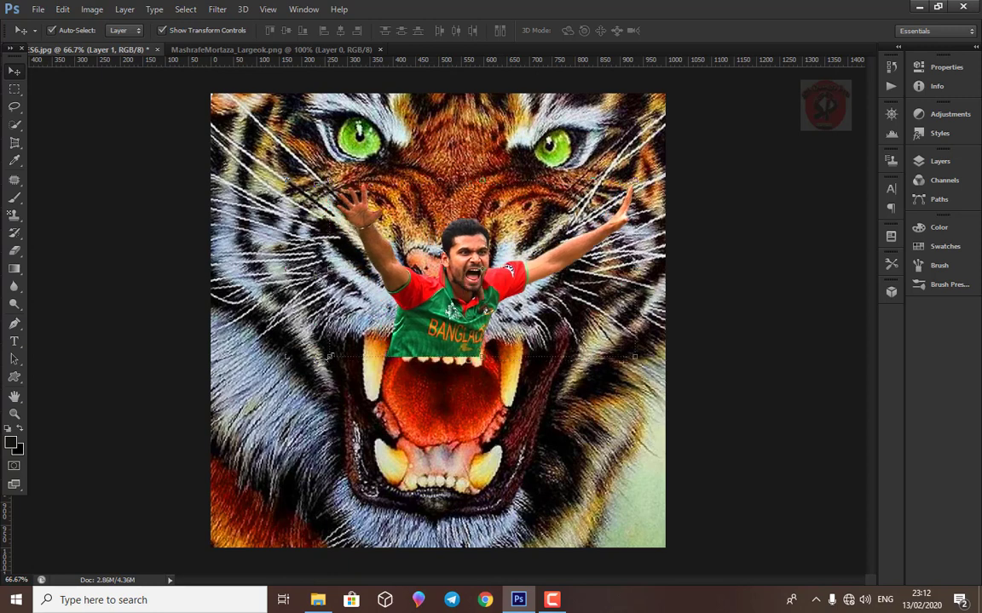
- Free-transform the cricketer, stretching his lower corners and widening him leftward over the tiger
{"action": "left_click", "coordinate": [328, 358]}
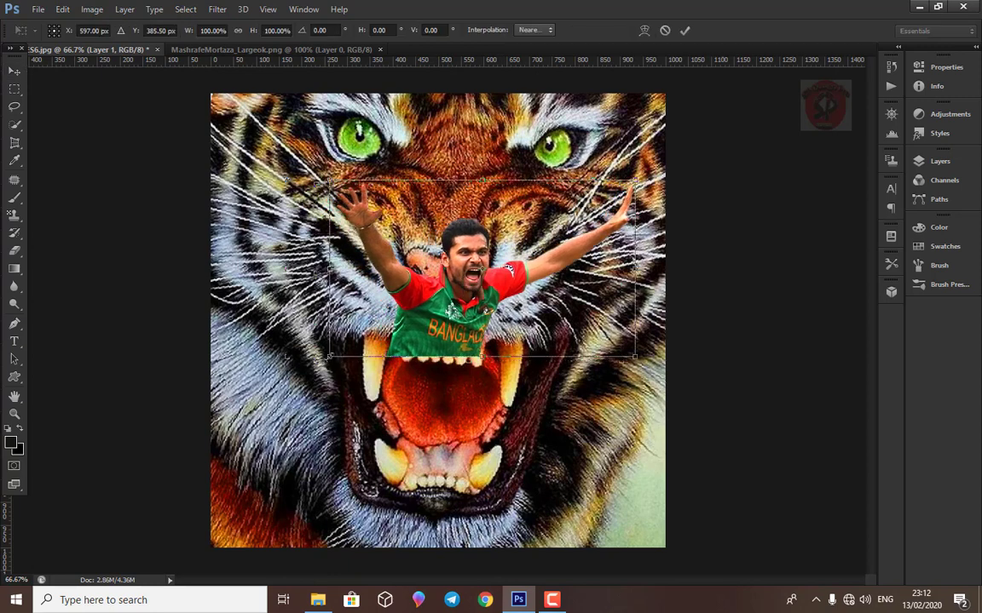
{"action": "left_click_drag", "start_coordinate": [328, 357], "coordinate": [301, 389]}
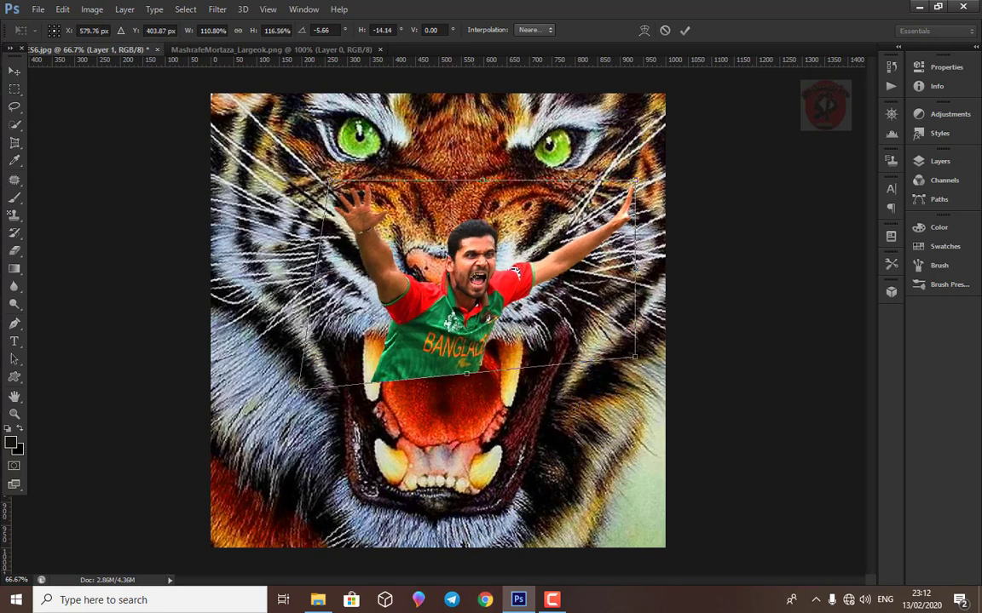
{"action": "mouse_move", "coordinate": [634, 358]}
{"action": "left_mouse_down"}
{"action": "mouse_move", "coordinate": [645, 423]}
{"action": "mouse_move", "coordinate": [656, 400]}
{"action": "left_mouse_up"}
{"action": "mouse_move", "coordinate": [452, 350]}
{"action": "left_mouse_down"}
{"action": "mouse_move", "coordinate": [478, 294]}
{"action": "mouse_move", "coordinate": [468, 252]}
{"action": "left_mouse_up"}
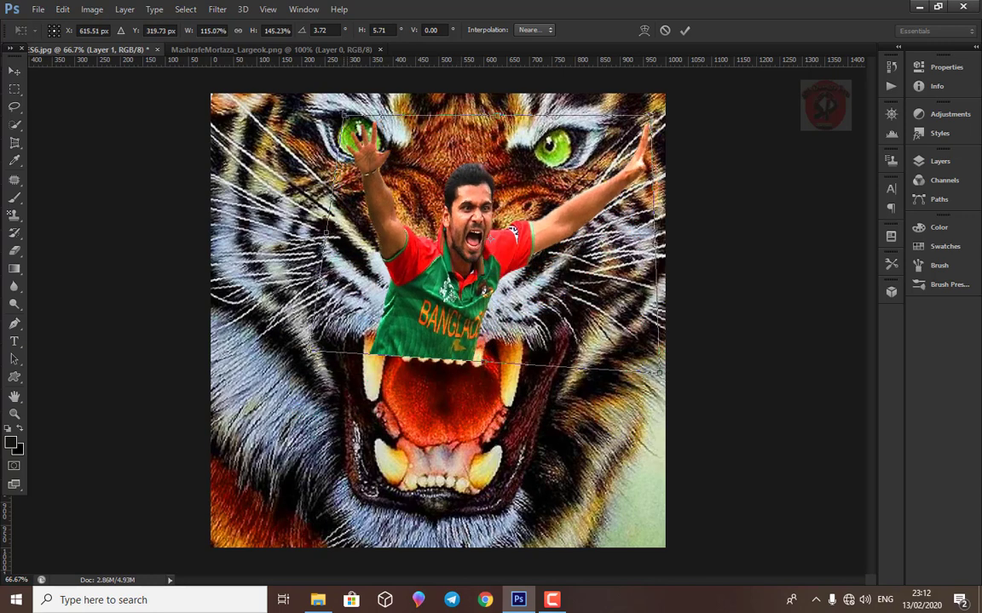
{"action": "left_click_drag", "start_coordinate": [341, 115], "coordinate": [283, 124]}
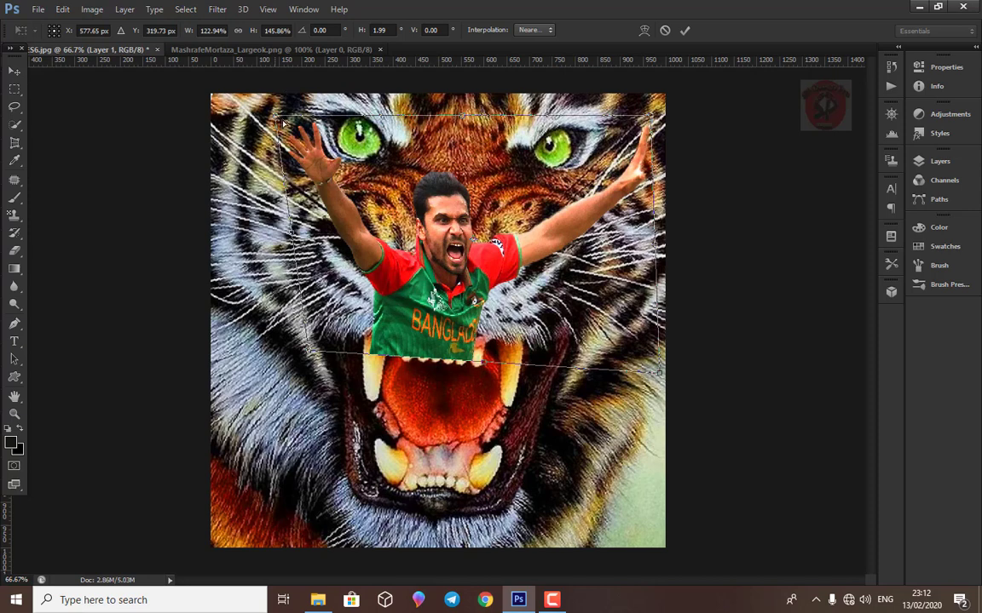
{"action": "left_click_drag", "start_coordinate": [421, 271], "coordinate": [439, 261]}
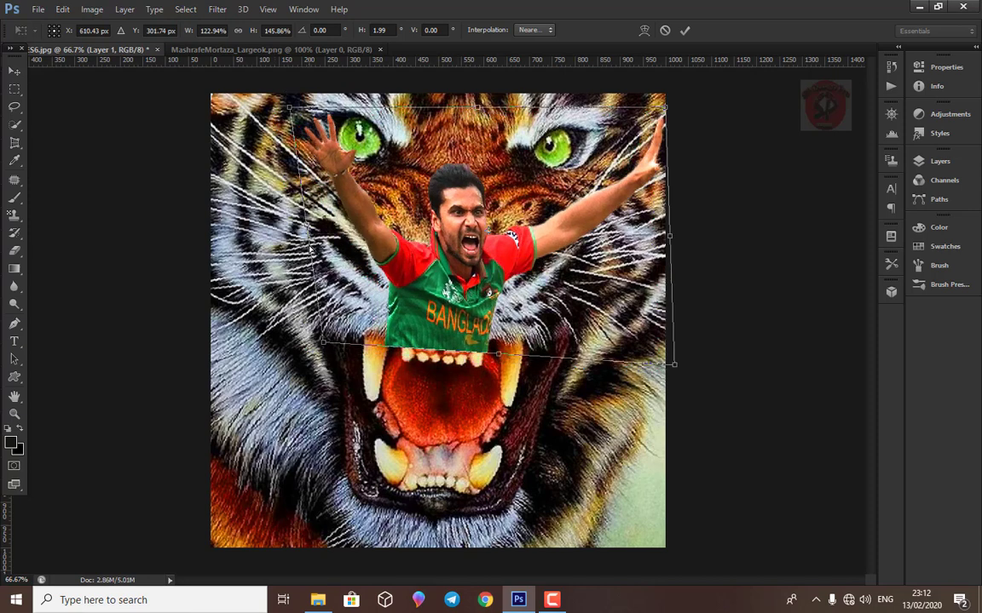
- Refine the cricketer to 124.89% width, 153.66% height and -2.97° tilt, rising from the mouth
{"action": "left_click_drag", "start_coordinate": [309, 227], "coordinate": [282, 231]}
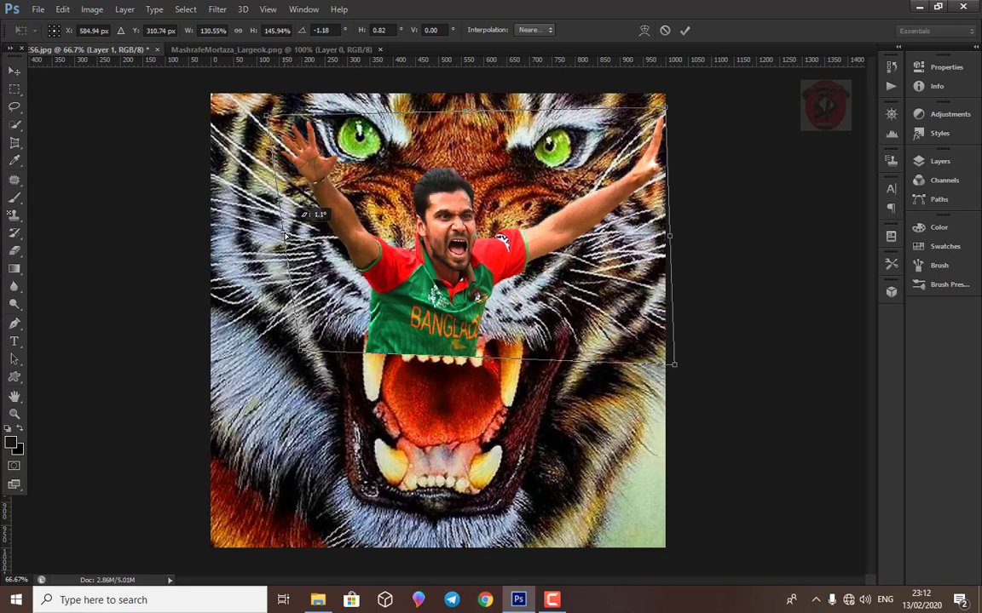
{"action": "left_click_drag", "start_coordinate": [440, 271], "coordinate": [468, 261]}
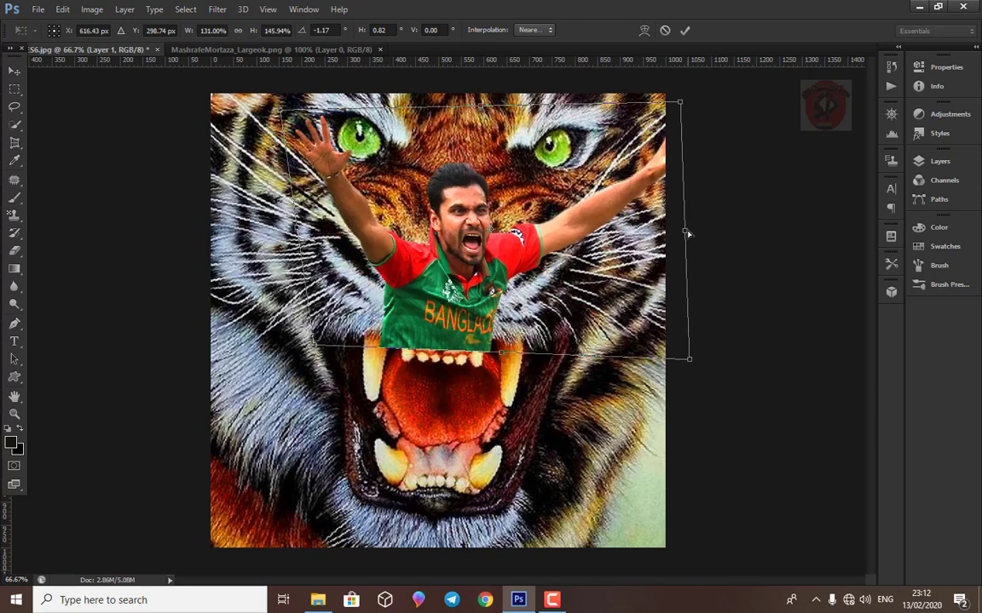
{"action": "left_click_drag", "start_coordinate": [686, 232], "coordinate": [658, 232]}
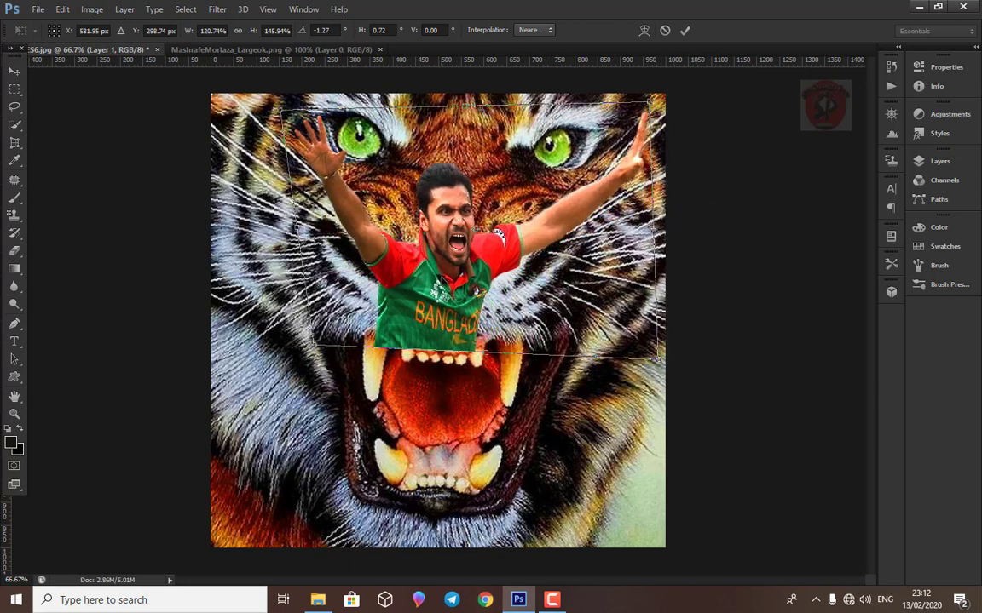
{"action": "left_click_drag", "start_coordinate": [402, 257], "coordinate": [414, 249]}
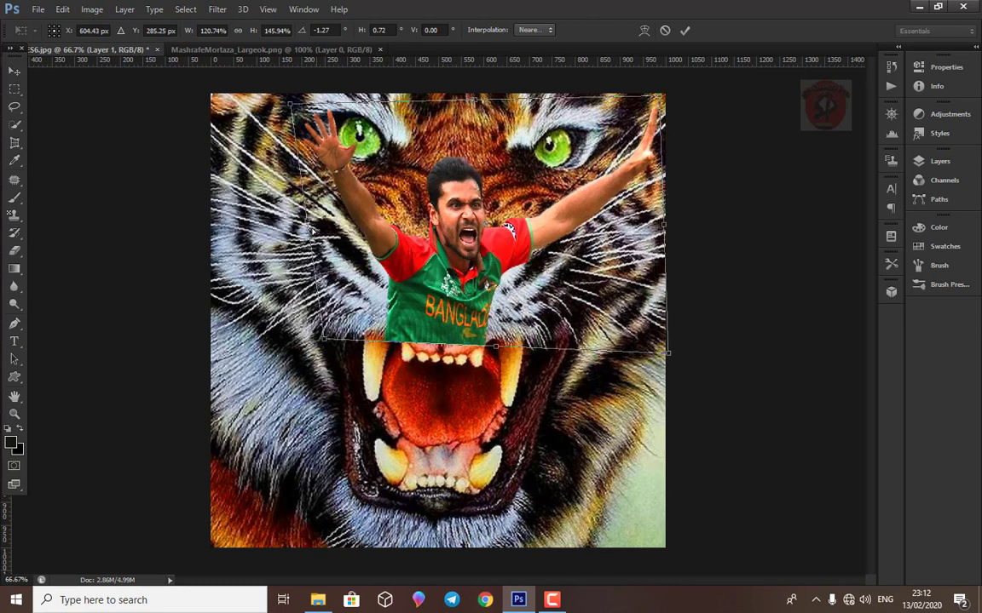
{"action": "left_click_drag", "start_coordinate": [308, 226], "coordinate": [294, 232]}
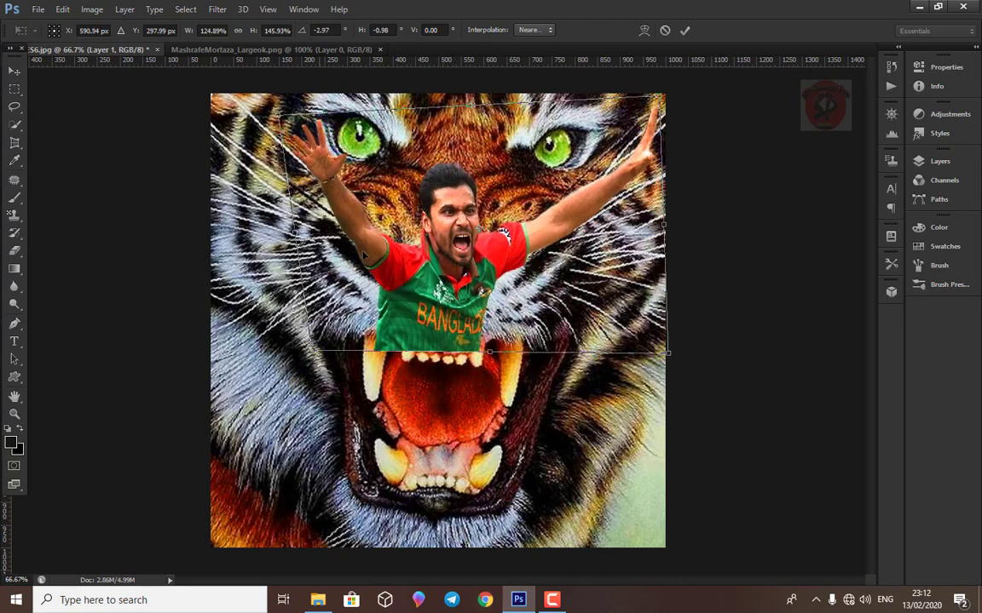
{"action": "left_click_drag", "start_coordinate": [415, 281], "coordinate": [424, 258]}
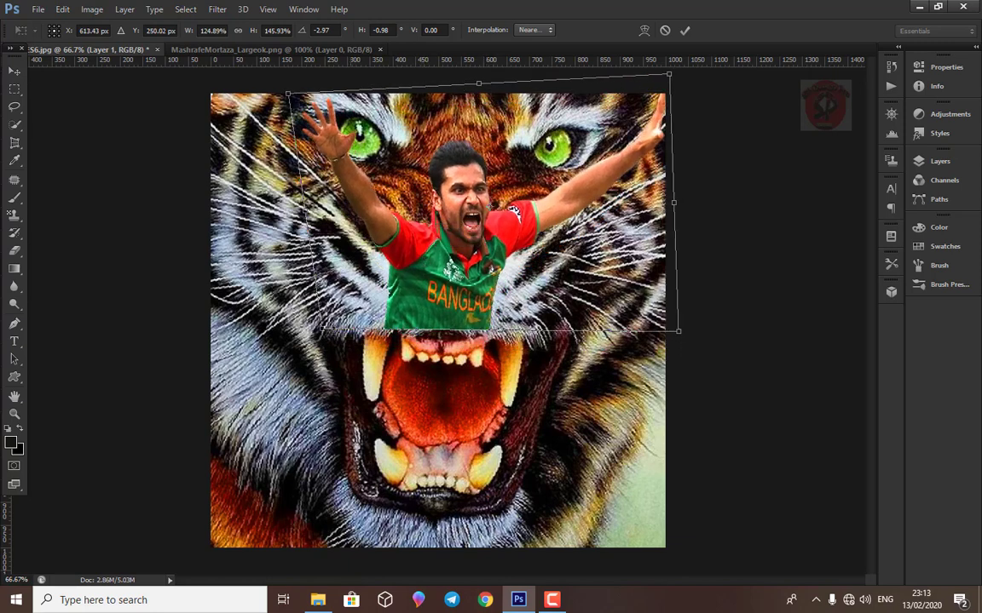
{"action": "left_click_drag", "start_coordinate": [322, 328], "coordinate": [304, 365]}
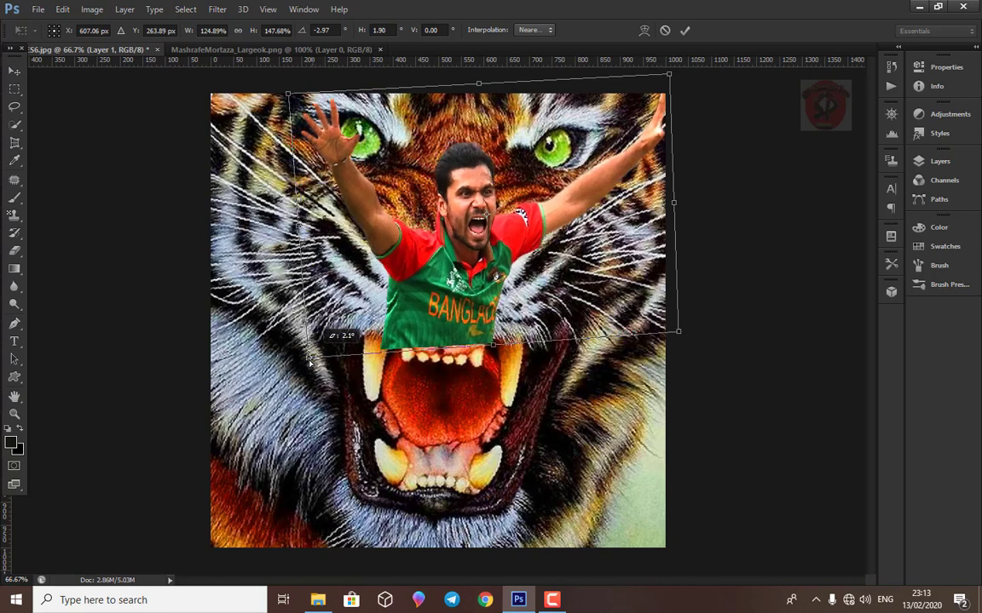
{"action": "left_click_drag", "start_coordinate": [442, 282], "coordinate": [426, 283]}
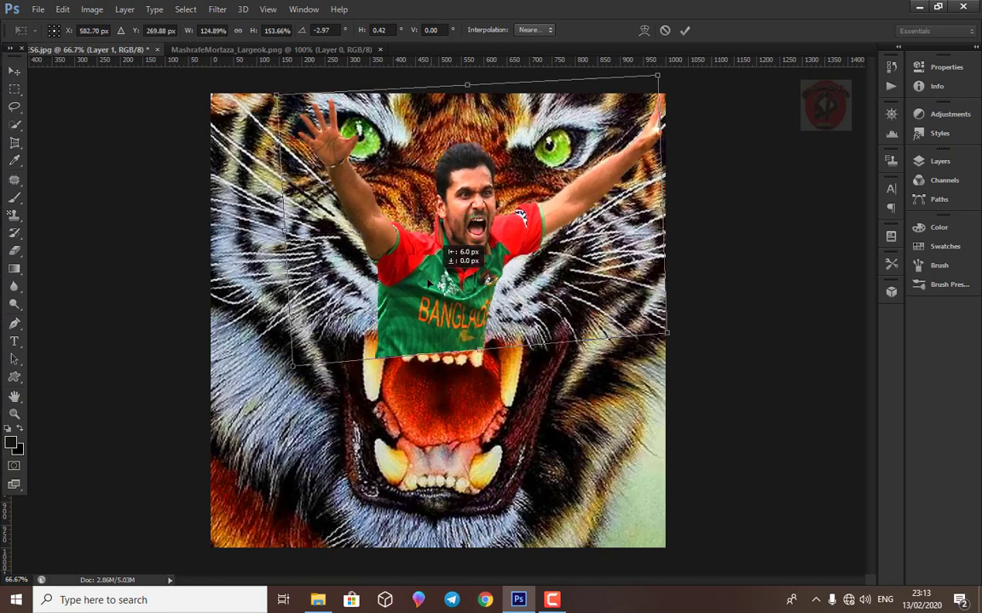
- Apply the transform, duplicate the tiger Background, and stack the player layer below the copy
{"action": "key", "text": "Return"}
{"action": "left_click", "coordinate": [939, 161]}
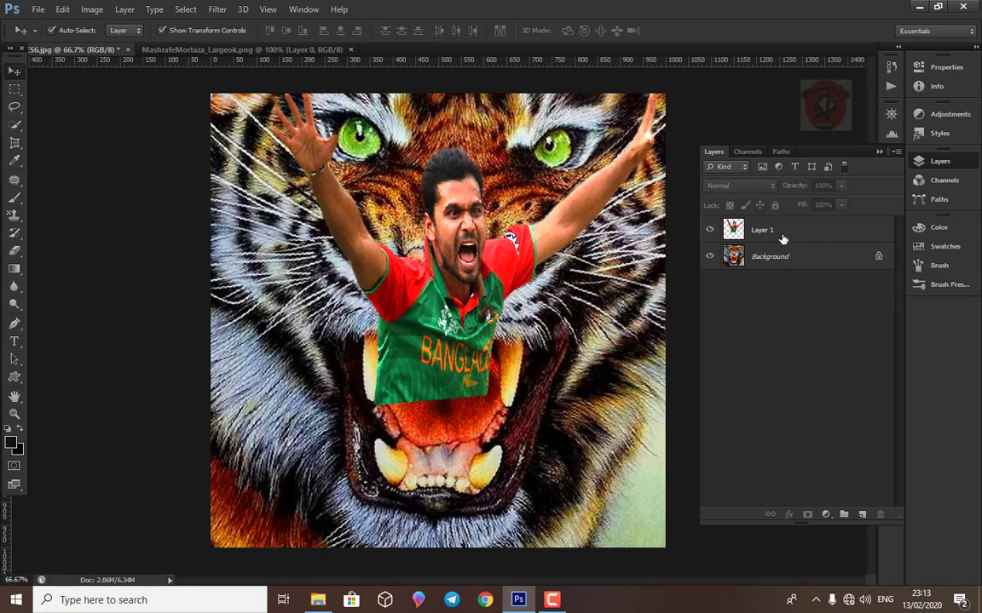
{"action": "left_click", "coordinate": [785, 259]}
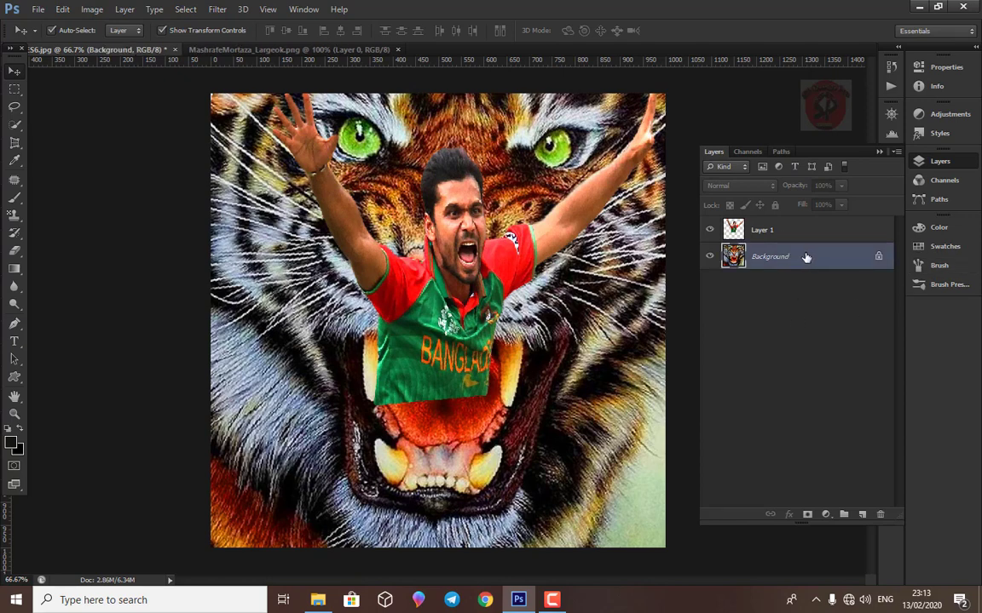
{"action": "left_click_drag", "start_coordinate": [806, 257], "coordinate": [862, 514]}
{"action": "left_click", "coordinate": [777, 228]}
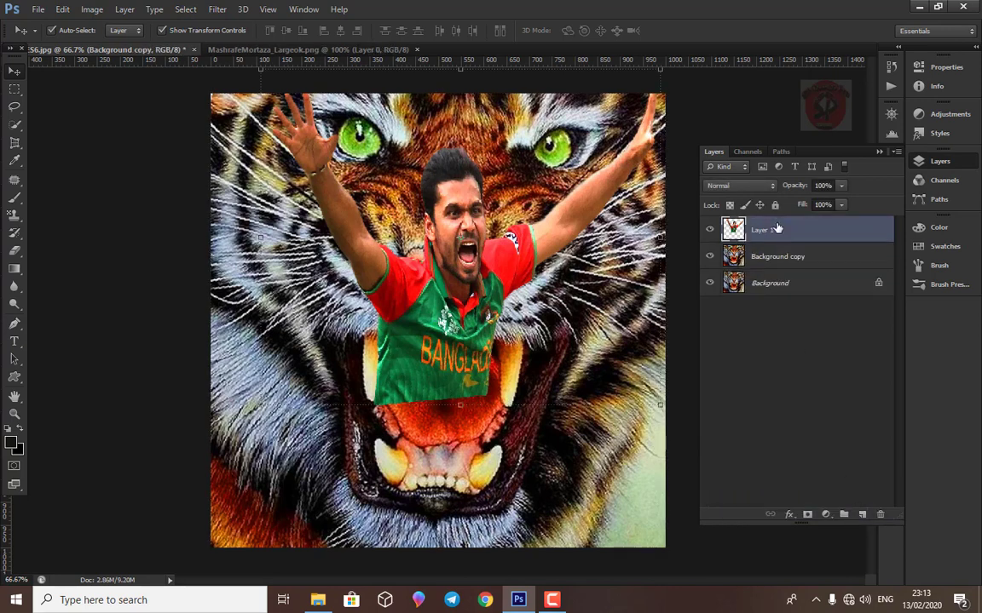
{"action": "left_click_drag", "start_coordinate": [777, 228], "coordinate": [719, 256]}
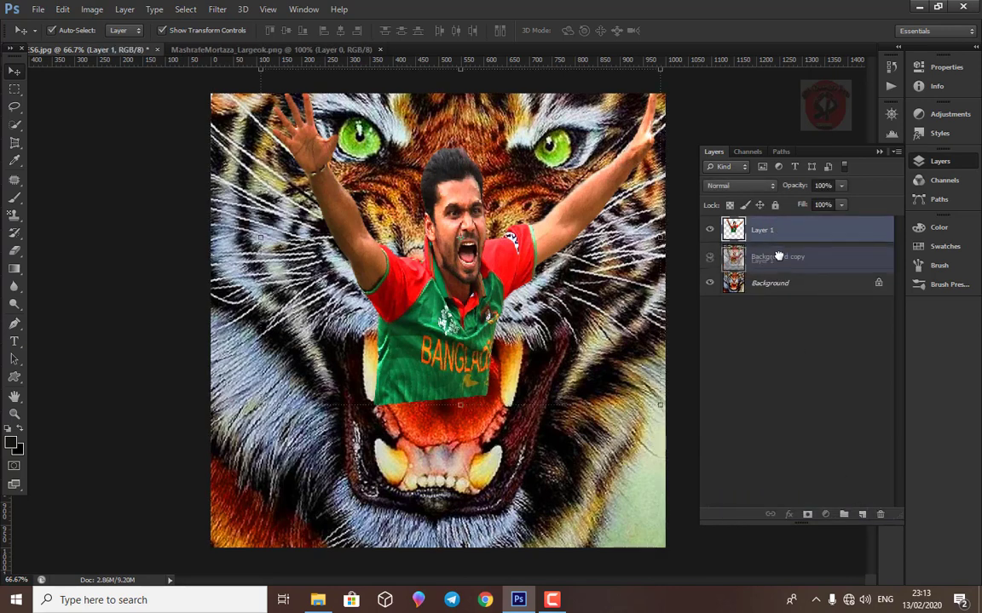
{"action": "left_click", "coordinate": [804, 339]}
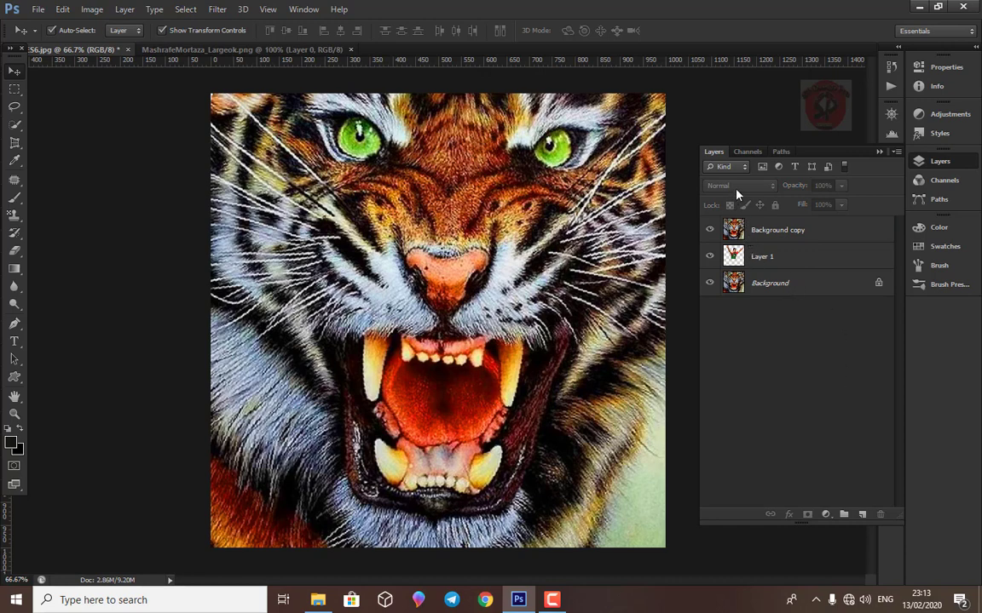
- Set the Background copy layer's blend mode to Screen
{"action": "left_click", "coordinate": [771, 255]}
{"action": "left_click", "coordinate": [775, 232]}
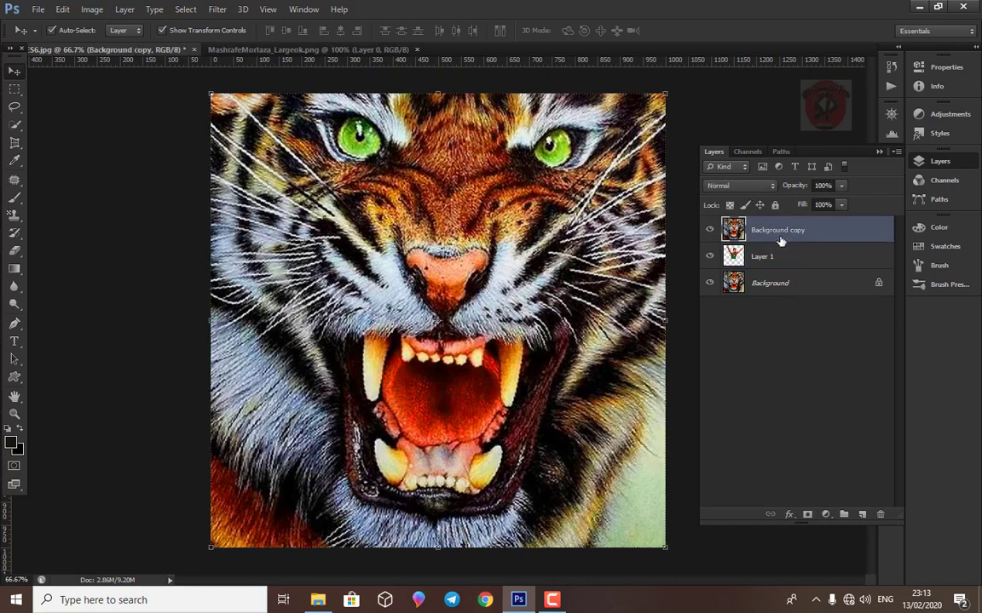
{"action": "left_click", "coordinate": [748, 188]}
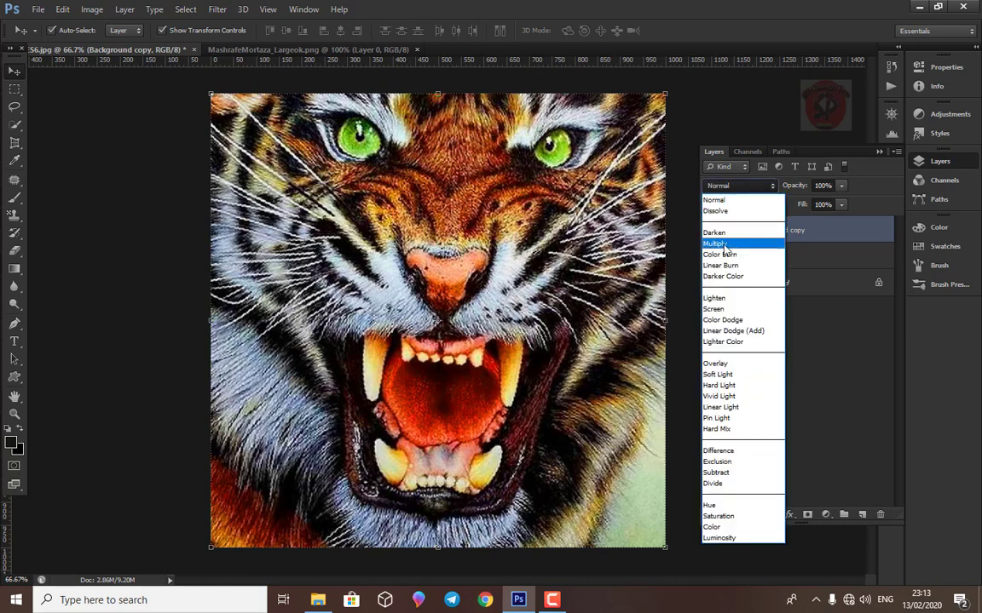
{"action": "left_click", "coordinate": [714, 308]}
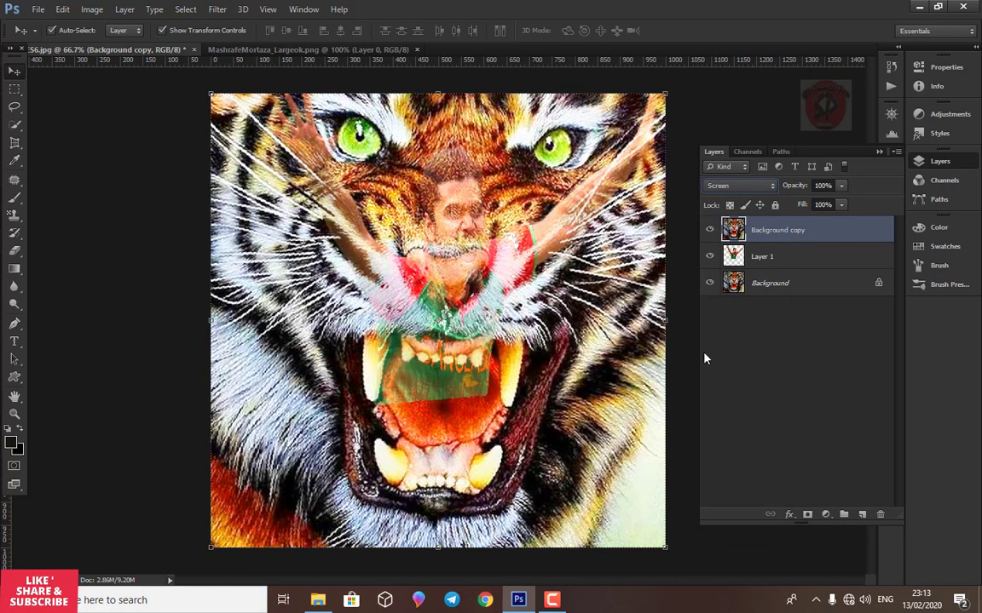
- Erase the tiger overlay from the player's arm and head, and the jersey over the teeth
{"action": "left_click", "coordinate": [15, 250]}
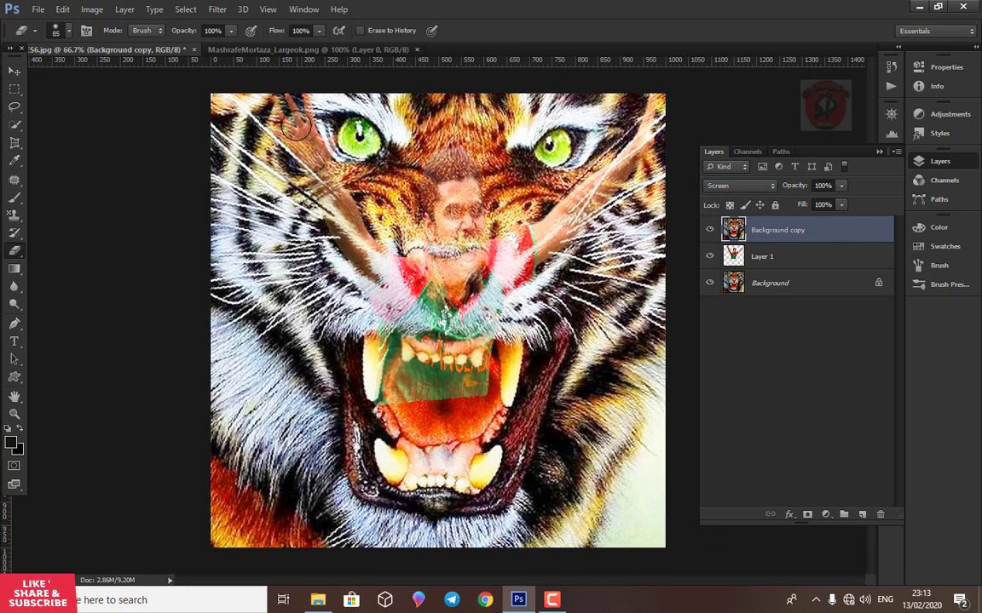
{"action": "mouse_move", "coordinate": [294, 102]}
{"action": "left_mouse_down"}
{"action": "mouse_move", "coordinate": [362, 247]}
{"action": "mouse_move", "coordinate": [435, 213]}
{"action": "mouse_move", "coordinate": [461, 268]}
{"action": "mouse_move", "coordinate": [452, 175]}
{"action": "mouse_move", "coordinate": [550, 230]}
{"action": "mouse_move", "coordinate": [642, 147]}
{"action": "mouse_move", "coordinate": [587, 220]}
{"action": "mouse_move", "coordinate": [422, 288]}
{"action": "mouse_move", "coordinate": [371, 254]}
{"action": "mouse_move", "coordinate": [297, 128]}
{"action": "mouse_move", "coordinate": [326, 133]}
{"action": "mouse_move", "coordinate": [282, 109]}
{"action": "left_mouse_up"}
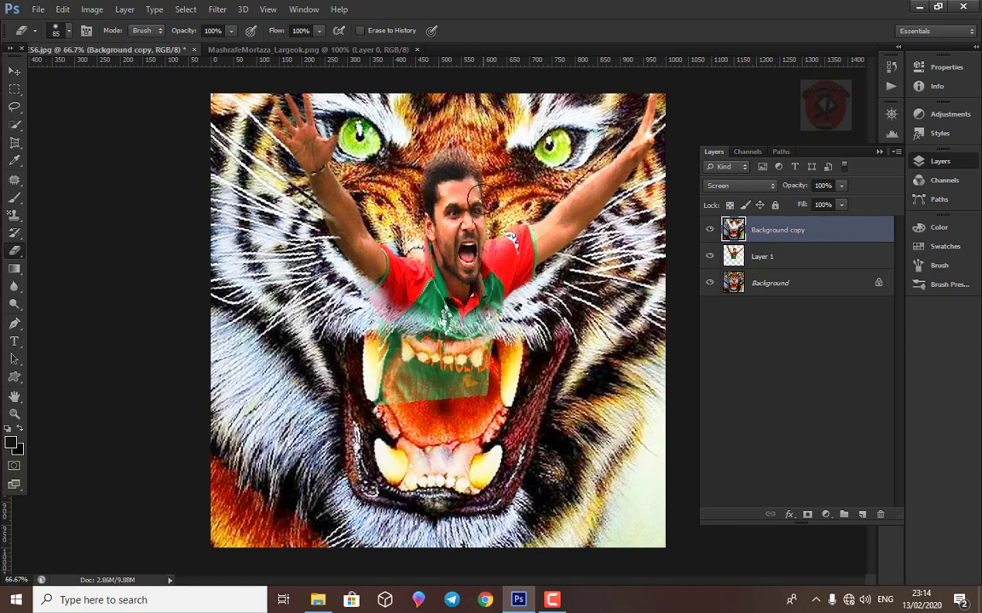
{"action": "left_click_drag", "start_coordinate": [515, 215], "coordinate": [440, 189]}
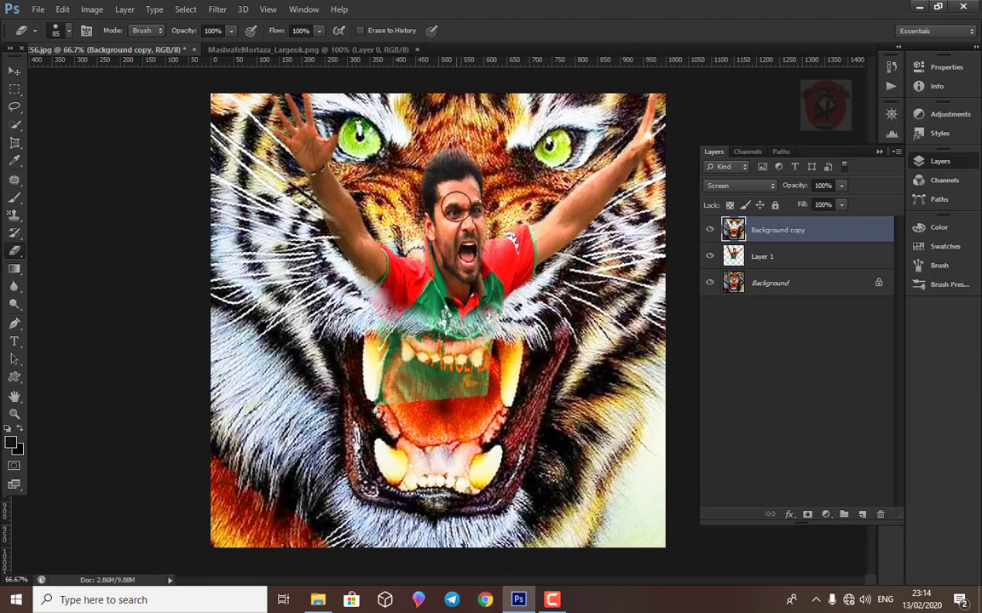
{"action": "left_click", "coordinate": [761, 257]}
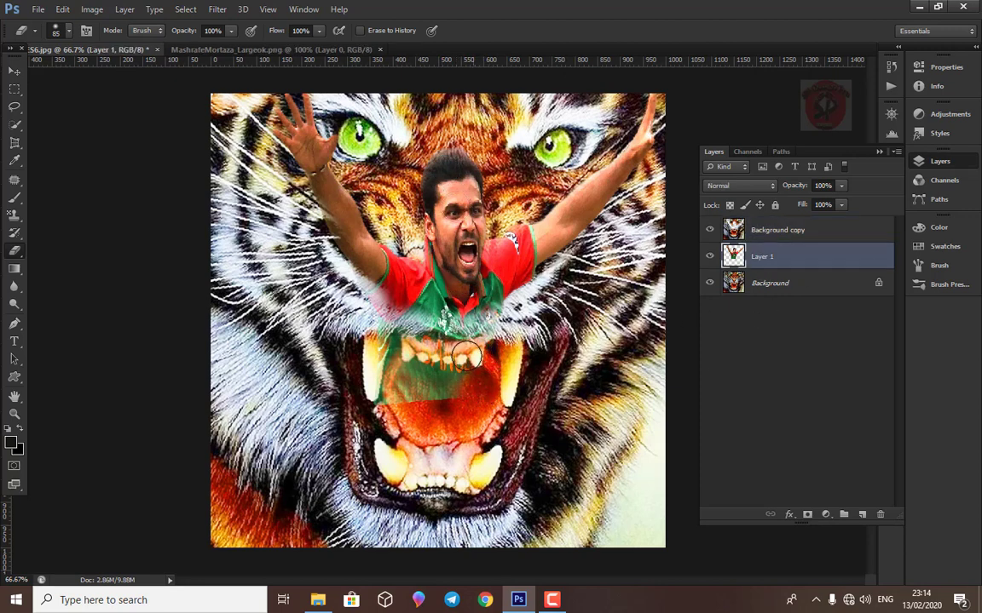
{"action": "left_click_drag", "start_coordinate": [467, 357], "coordinate": [362, 369]}
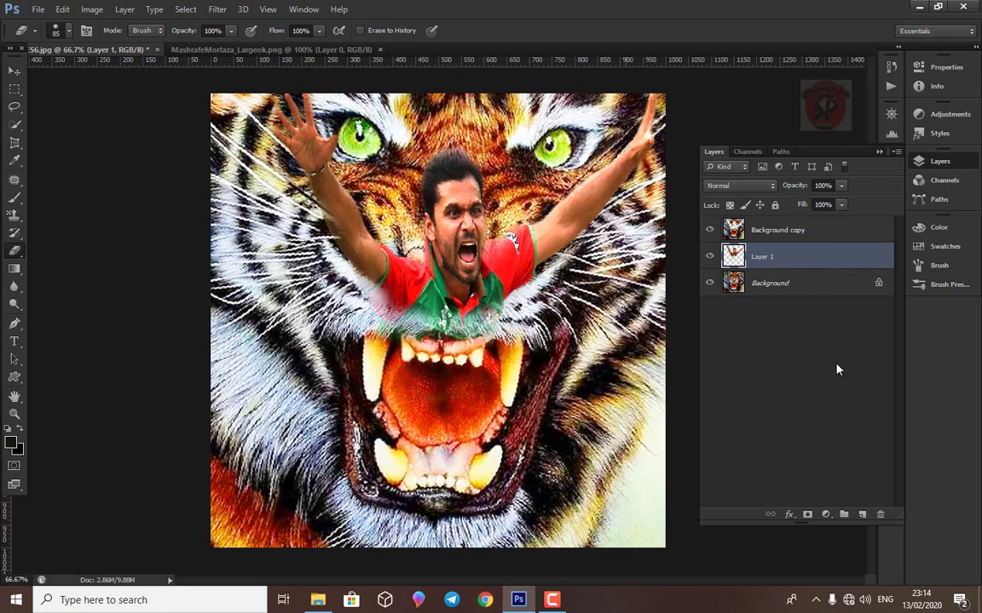
- Erase more tiger overlay along the jaw, eye, and the player's face, chest and shoulders
{"action": "left_click", "coordinate": [777, 238]}
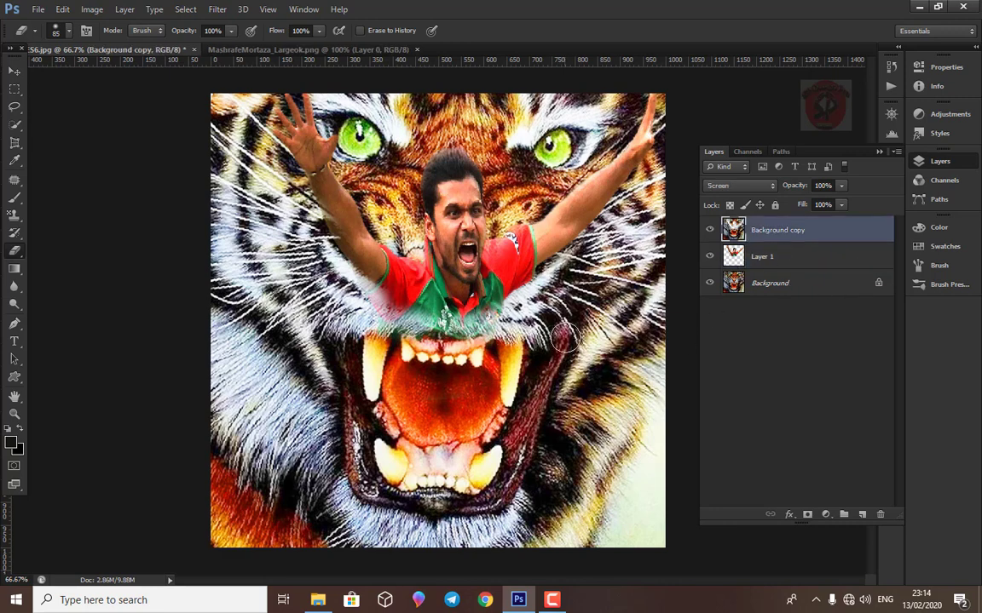
{"action": "mouse_move", "coordinate": [516, 465]}
{"action": "left_mouse_down"}
{"action": "mouse_move", "coordinate": [386, 464]}
{"action": "mouse_move", "coordinate": [371, 380]}
{"action": "mouse_move", "coordinate": [460, 313]}
{"action": "mouse_move", "coordinate": [443, 413]}
{"action": "mouse_move", "coordinate": [493, 410]}
{"action": "mouse_move", "coordinate": [366, 367]}
{"action": "mouse_move", "coordinate": [443, 324]}
{"action": "mouse_move", "coordinate": [349, 332]}
{"action": "mouse_move", "coordinate": [390, 399]}
{"action": "mouse_move", "coordinate": [388, 376]}
{"action": "mouse_move", "coordinate": [328, 375]}
{"action": "mouse_move", "coordinate": [375, 439]}
{"action": "mouse_move", "coordinate": [548, 369]}
{"action": "mouse_move", "coordinate": [499, 319]}
{"action": "mouse_move", "coordinate": [569, 339]}
{"action": "left_mouse_up"}
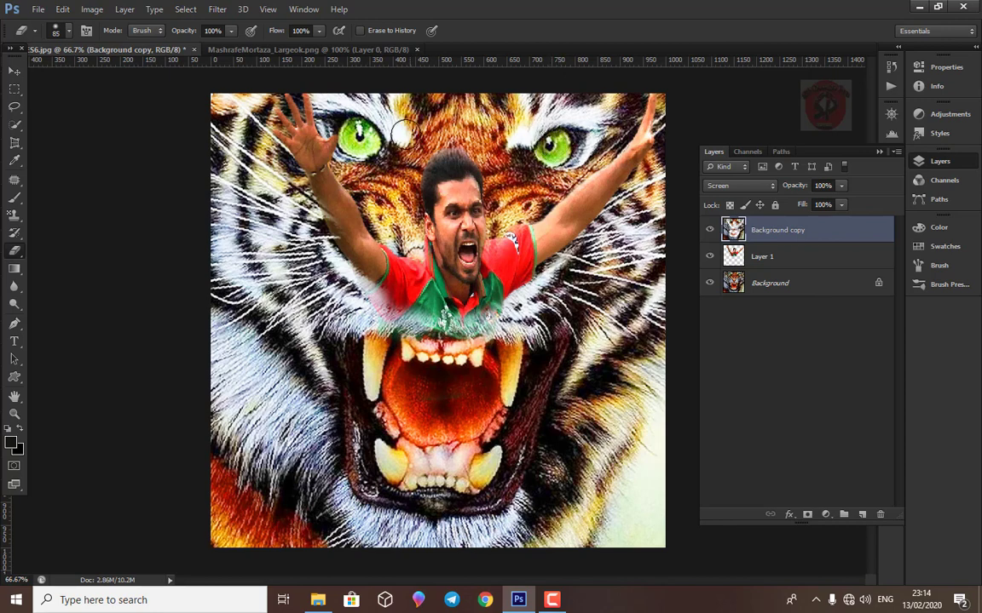
{"action": "mouse_move", "coordinate": [404, 132]}
{"action": "left_mouse_down"}
{"action": "mouse_move", "coordinate": [319, 119]}
{"action": "mouse_move", "coordinate": [322, 129]}
{"action": "left_mouse_up"}
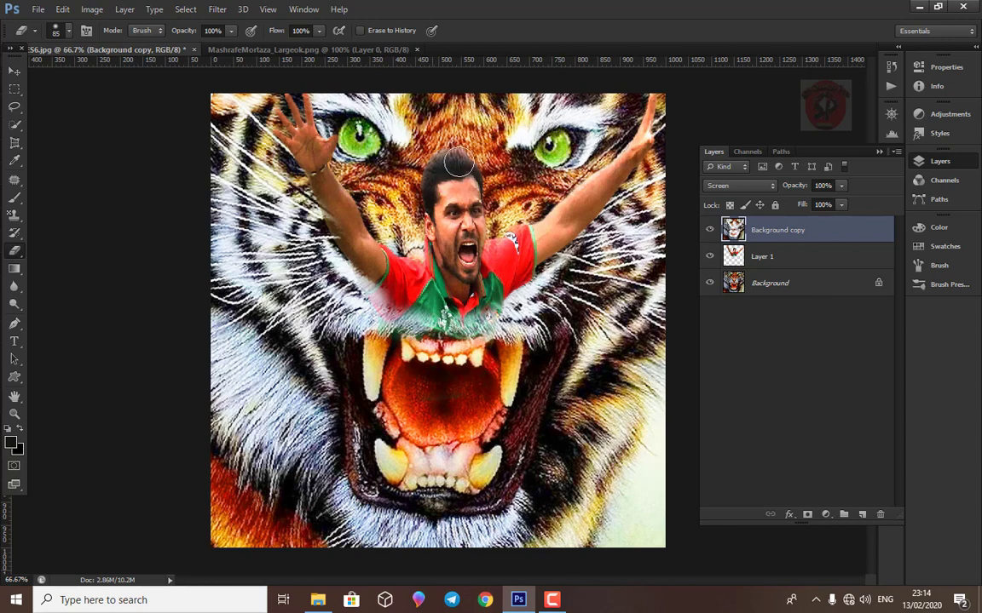
{"action": "left_click_drag", "start_coordinate": [455, 167], "coordinate": [451, 164]}
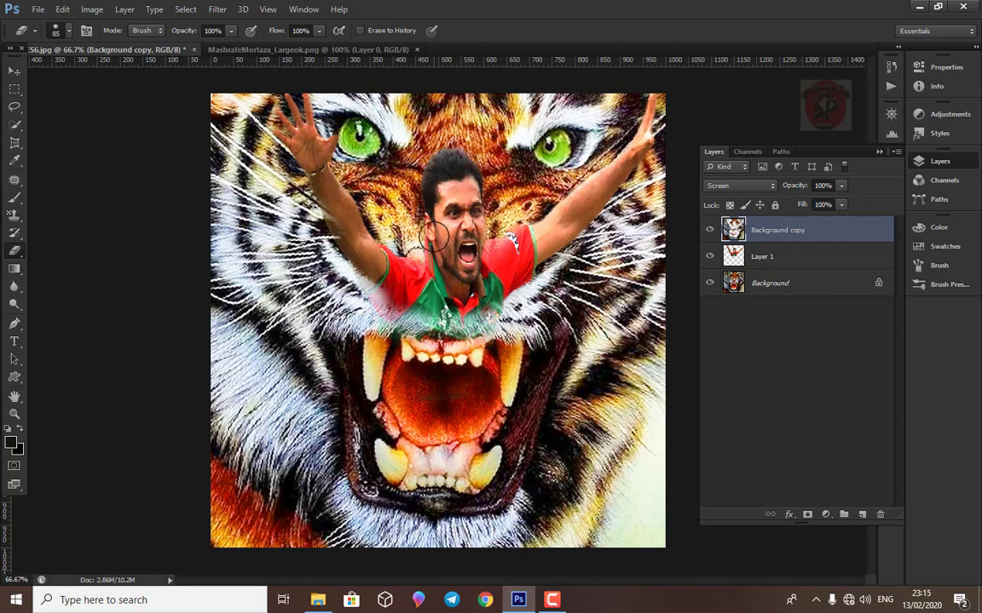
{"action": "mouse_move", "coordinate": [469, 189]}
{"action": "left_mouse_down"}
{"action": "mouse_move", "coordinate": [472, 269]}
{"action": "mouse_move", "coordinate": [458, 305]}
{"action": "left_mouse_up"}
{"action": "left_click_drag", "start_coordinate": [461, 302], "coordinate": [479, 294]}
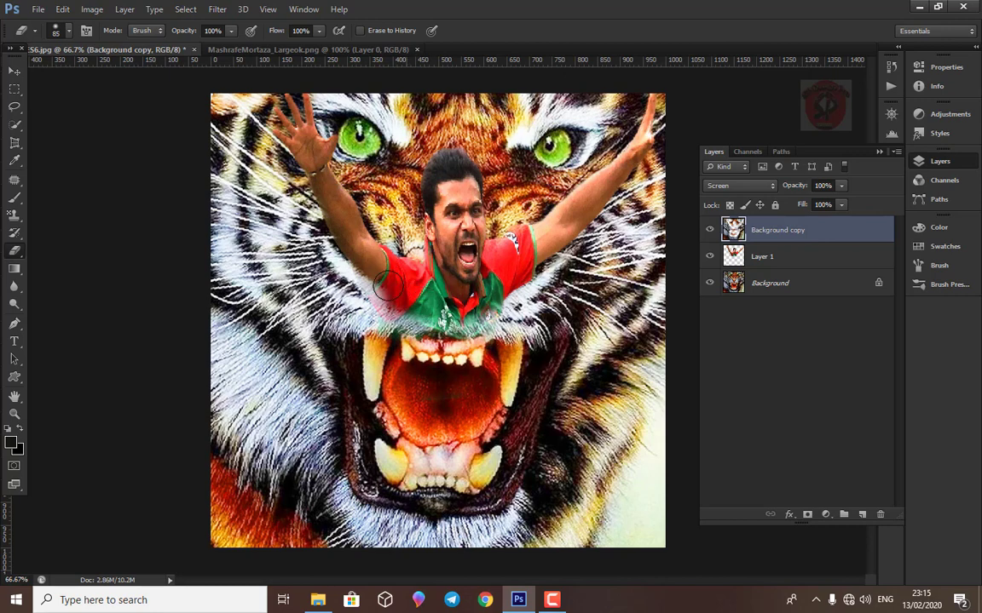
{"action": "mouse_move", "coordinate": [388, 288]}
{"action": "left_mouse_down"}
{"action": "mouse_move", "coordinate": [509, 286]}
{"action": "mouse_move", "coordinate": [532, 243]}
{"action": "mouse_move", "coordinate": [547, 245]}
{"action": "left_mouse_up"}
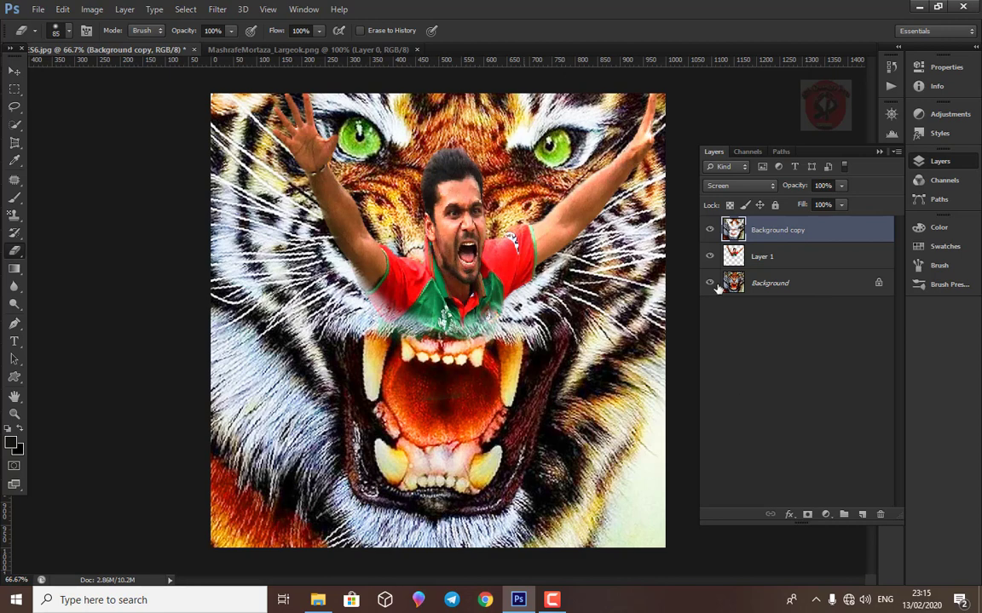
- Open the pink and gold bokeh image from the SP Design Pro sparkle light overlay folder
{"action": "left_click", "coordinate": [879, 152]}
{"action": "left_click", "coordinate": [32, 10]}
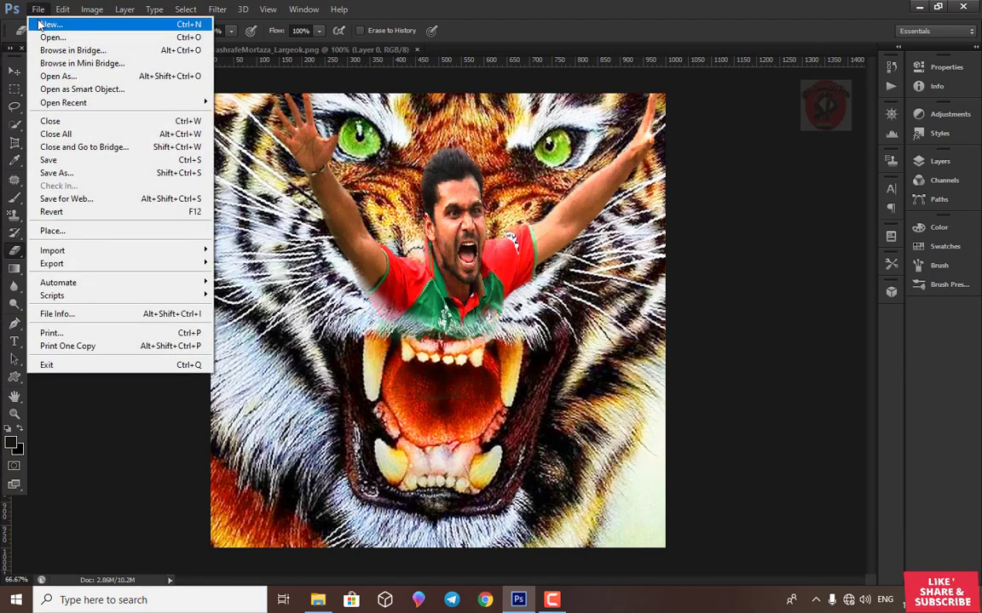
{"action": "left_click", "coordinate": [49, 38]}
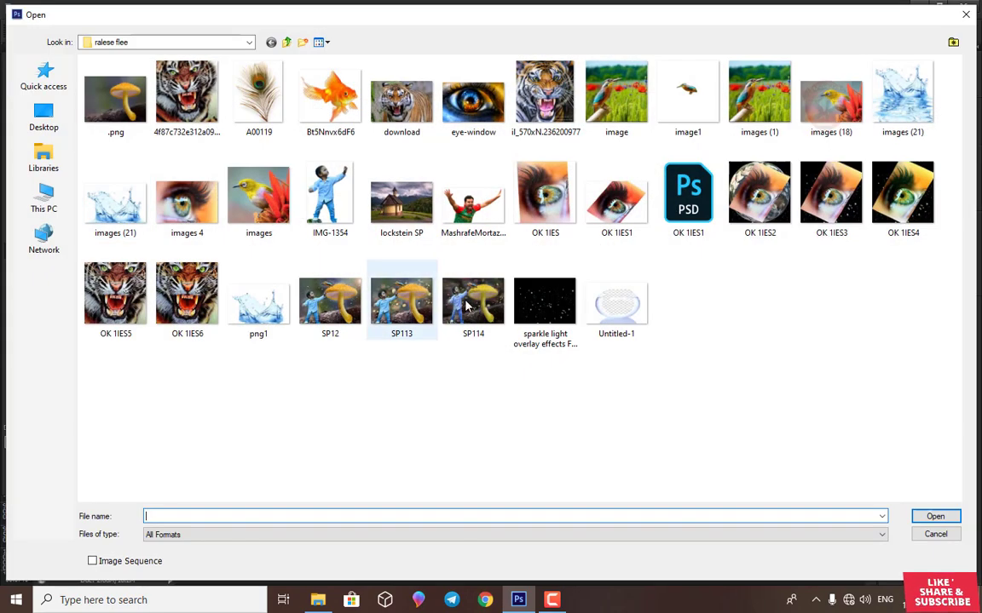
{"action": "left_click", "coordinate": [550, 308]}
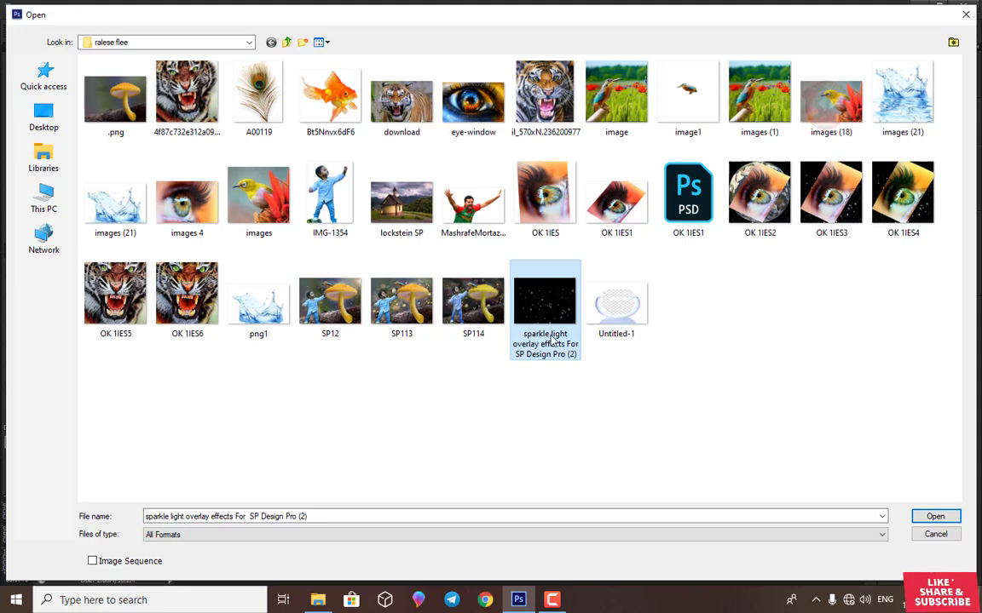
{"action": "left_click", "coordinate": [271, 42]}
{"action": "double_click", "coordinate": [260, 111]}
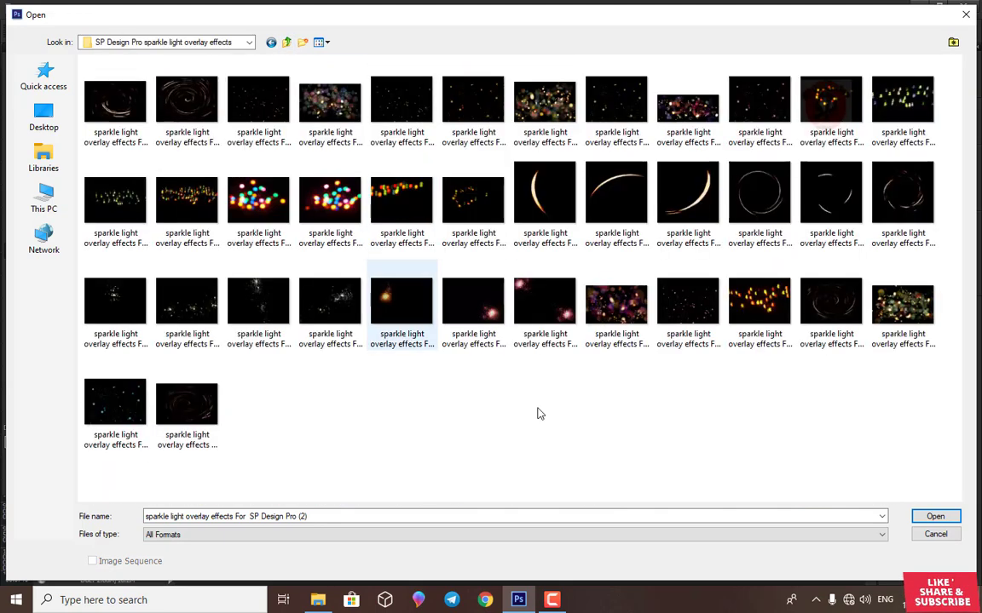
{"action": "left_click", "coordinate": [630, 314]}
{"action": "left_click", "coordinate": [936, 517]}
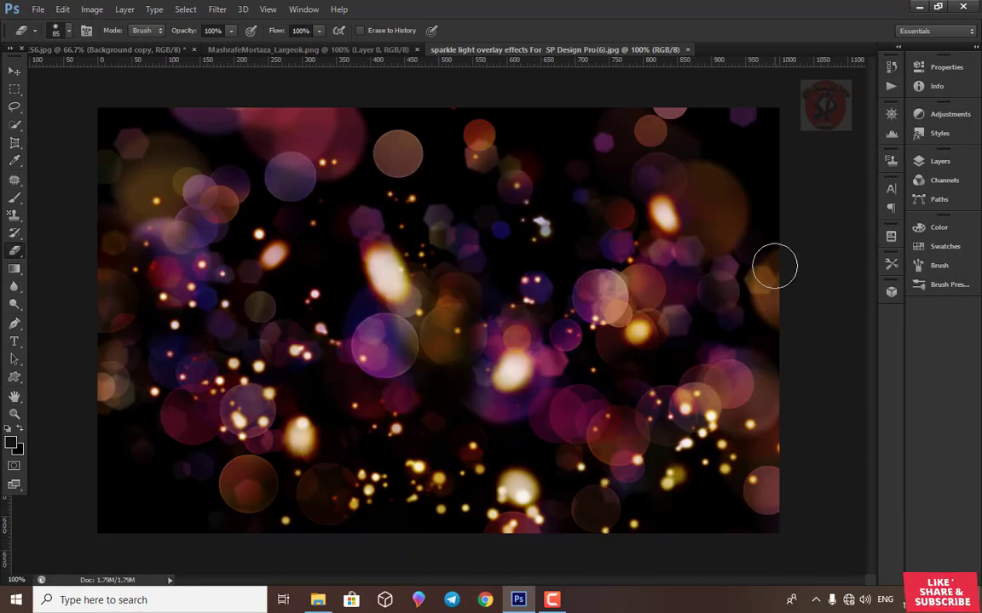
- Convert the bokeh background into Layer 0 and move it up and to the left
{"action": "left_click", "coordinate": [13, 72]}
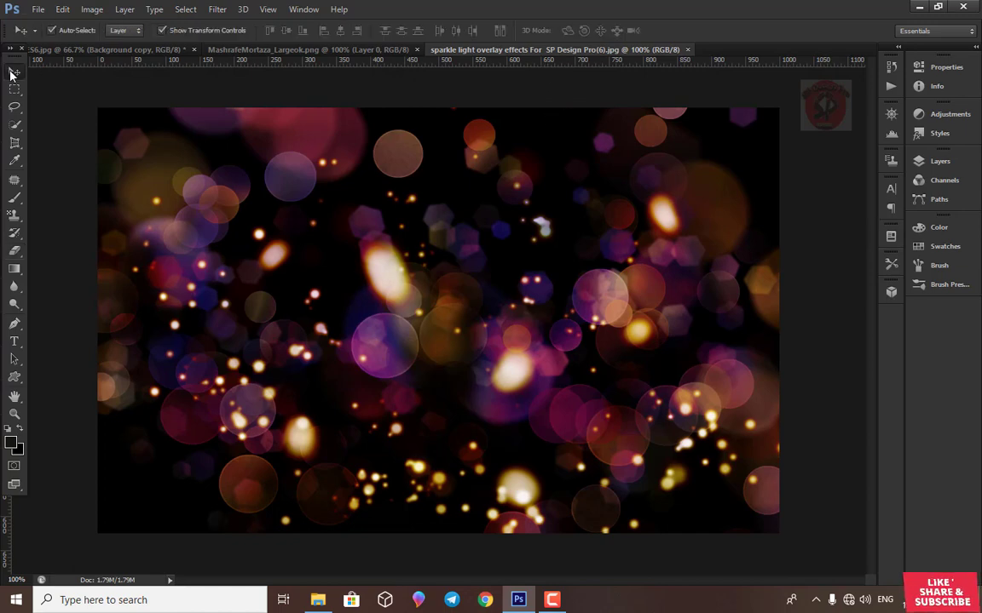
{"action": "left_click", "coordinate": [939, 161]}
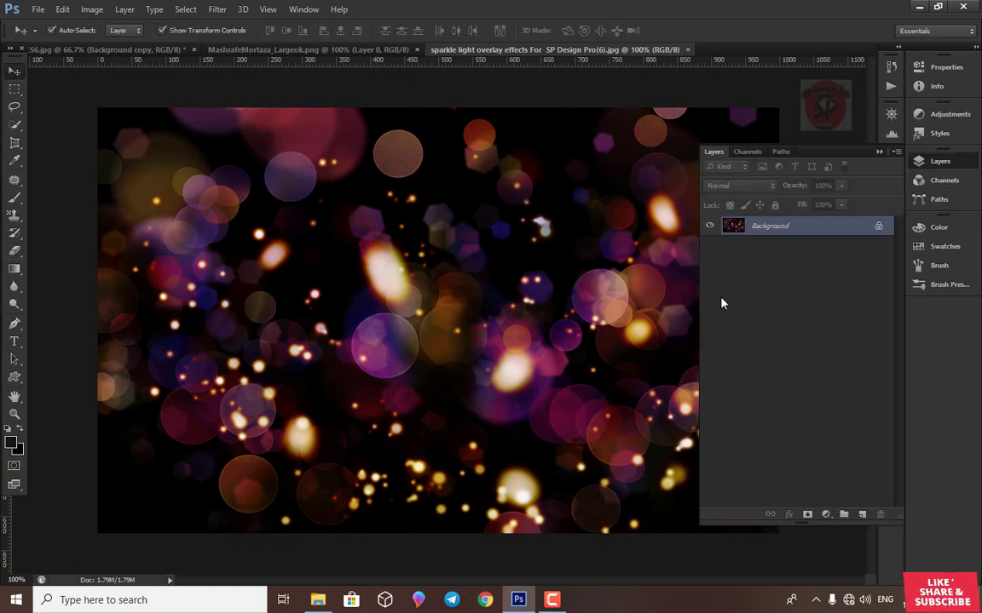
{"action": "double_click", "coordinate": [787, 228]}
{"action": "left_click", "coordinate": [609, 195]}
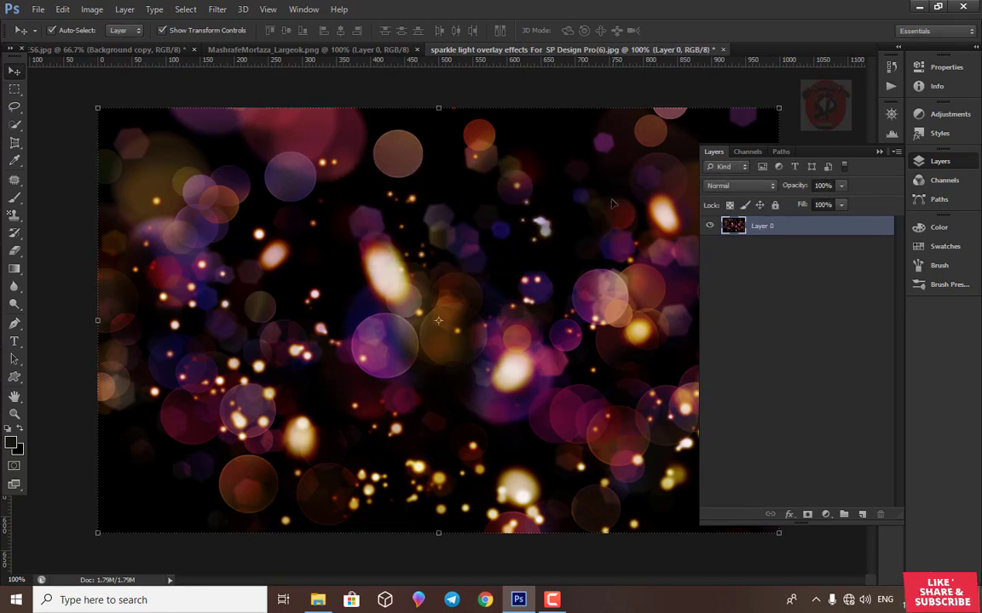
{"action": "left_click", "coordinate": [879, 153]}
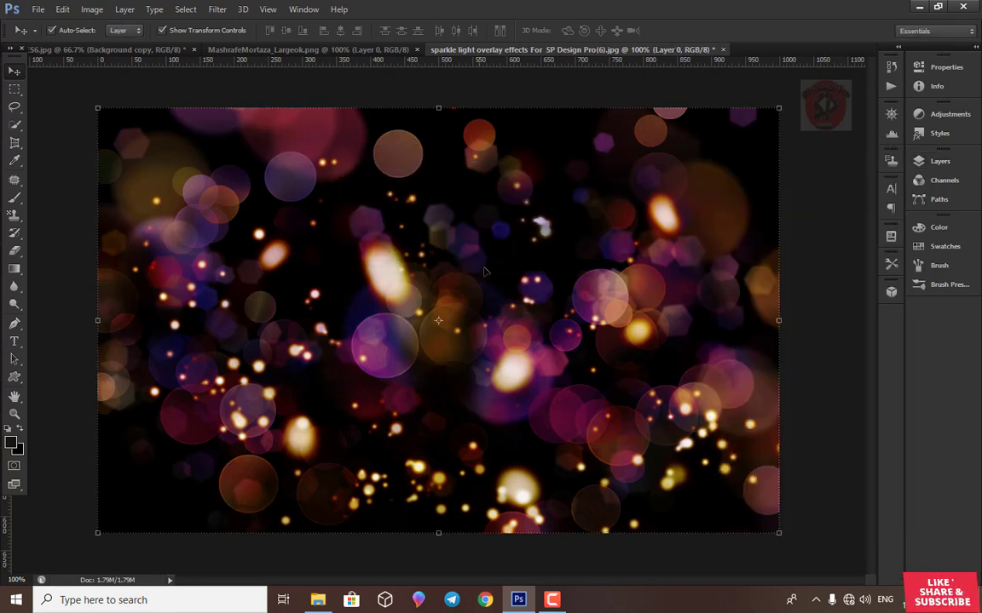
{"action": "mouse_move", "coordinate": [438, 245]}
{"action": "left_mouse_down"}
{"action": "mouse_move", "coordinate": [146, 62]}
{"action": "mouse_move", "coordinate": [146, 52]}
{"action": "left_mouse_up"}
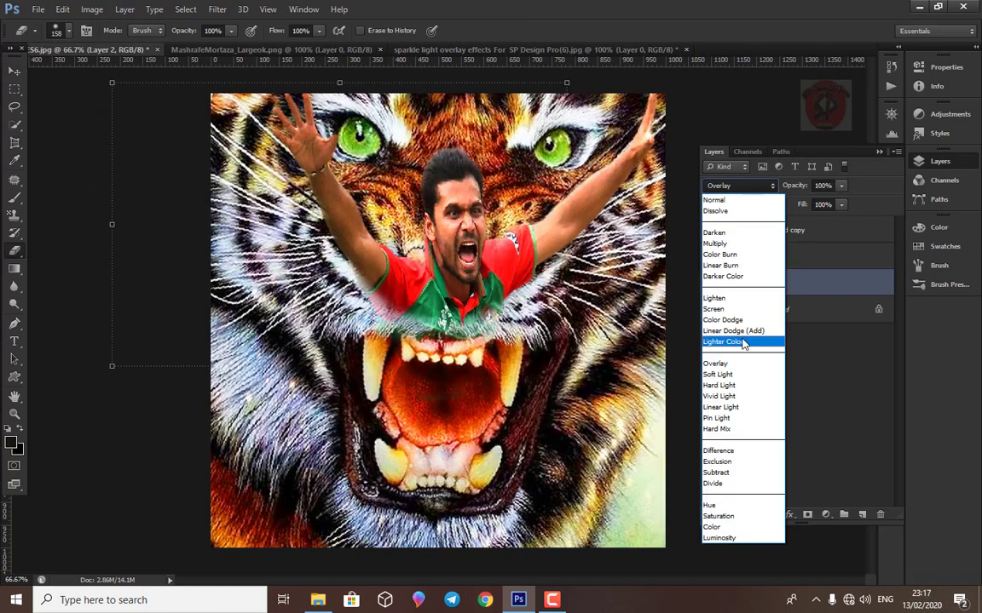
- Try Lighter Color, Multiply, Color Burn, Lighten, Hard Light and Exclusion on Layer 2, then choose Normal
{"action": "left_click", "coordinate": [748, 339]}
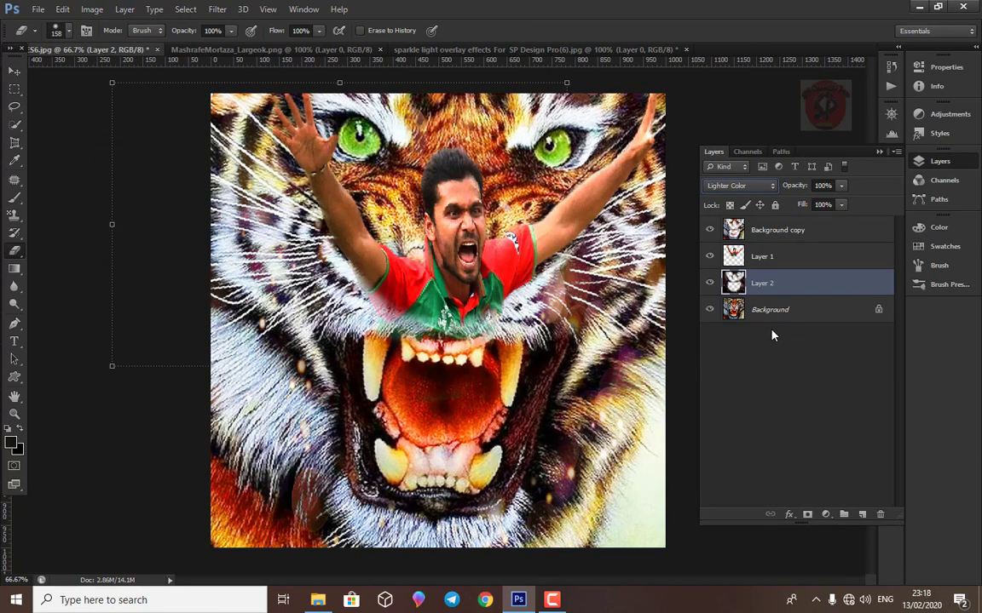
{"action": "left_click", "coordinate": [737, 189]}
{"action": "left_click", "coordinate": [724, 245]}
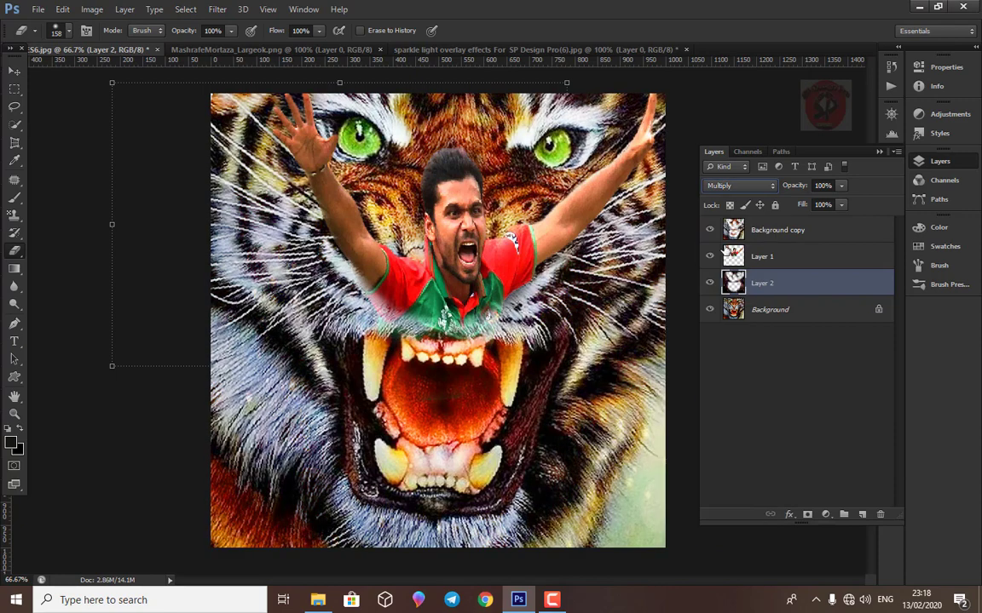
{"action": "left_click", "coordinate": [746, 188]}
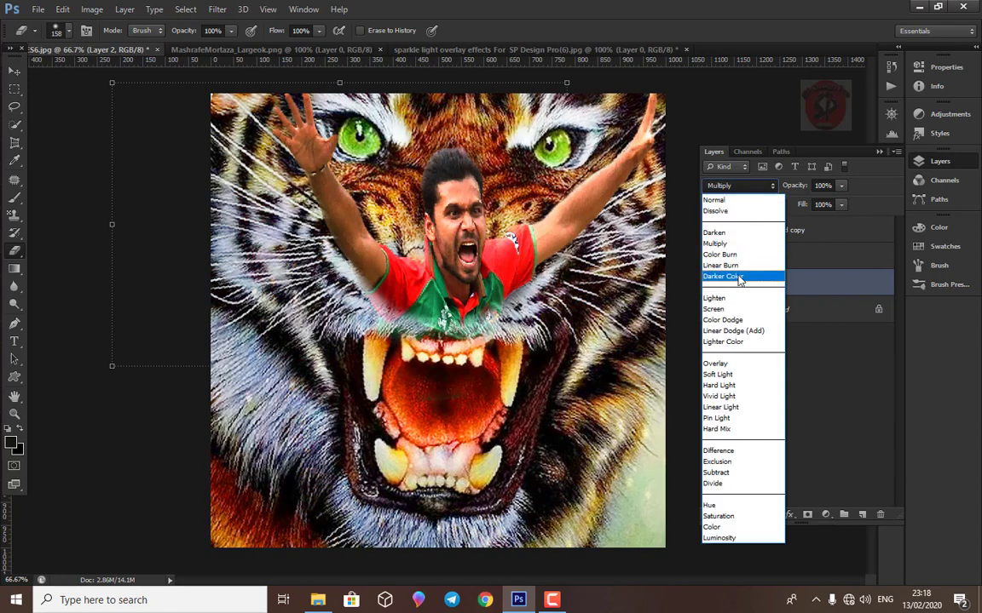
{"action": "left_click", "coordinate": [736, 256]}
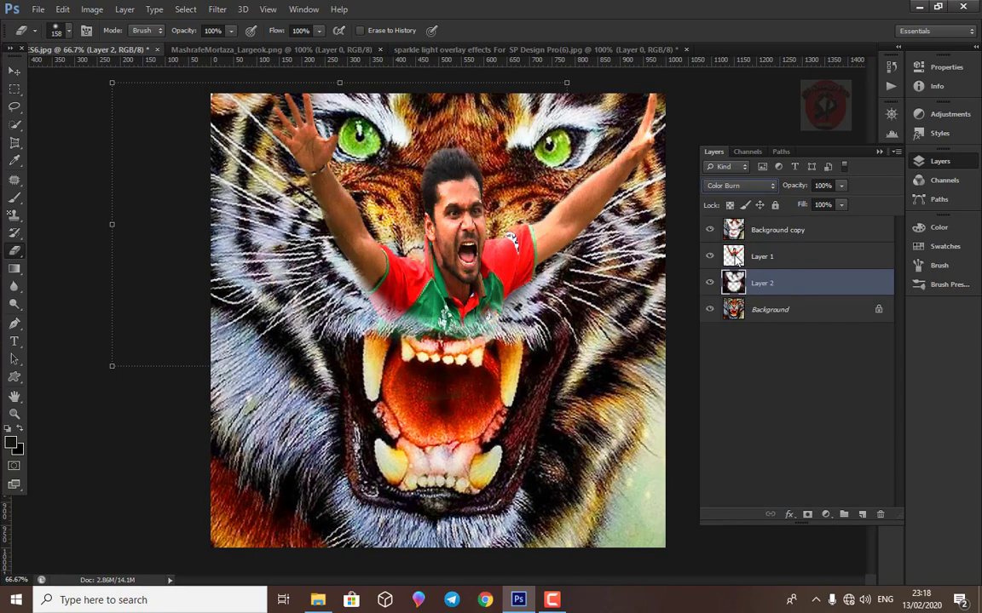
{"action": "left_click", "coordinate": [746, 188]}
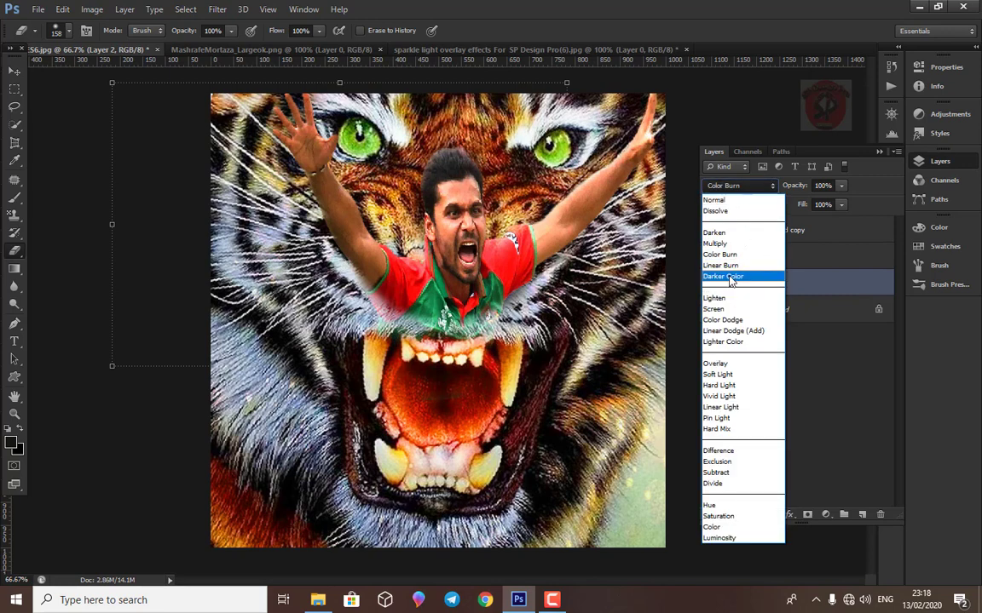
{"action": "left_click", "coordinate": [716, 298]}
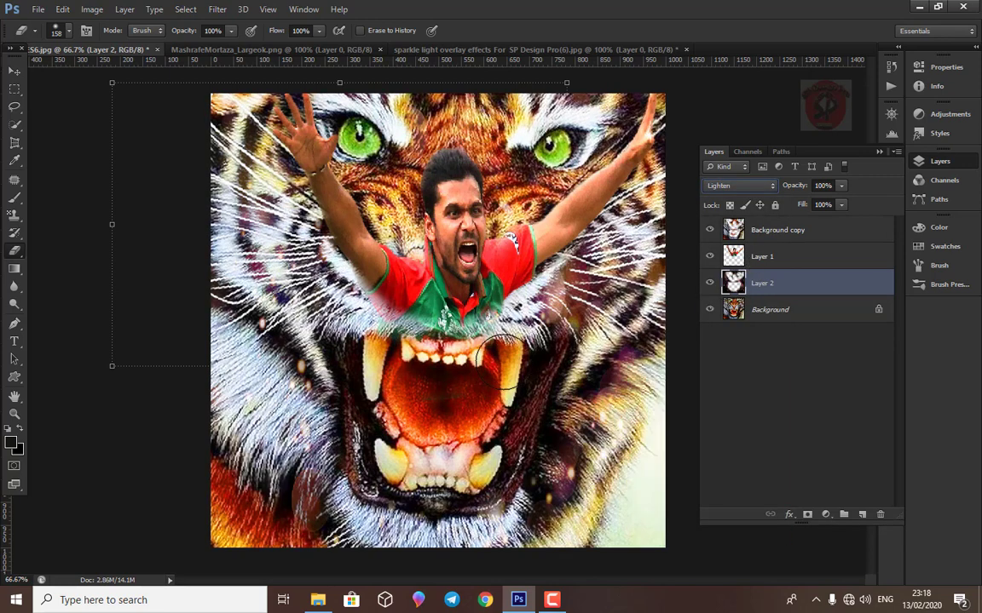
{"action": "left_click", "coordinate": [745, 187]}
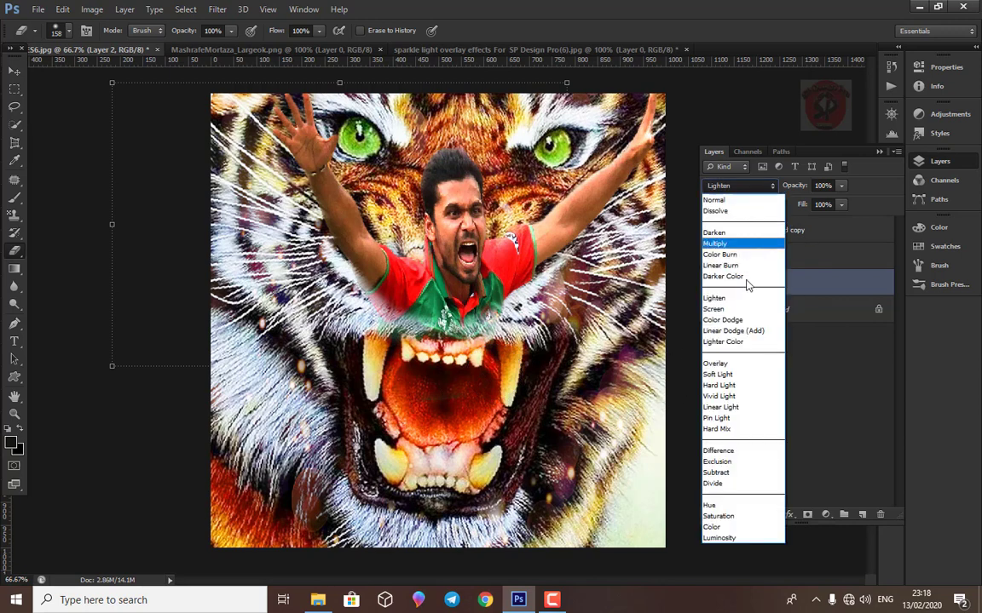
{"action": "left_click", "coordinate": [733, 385]}
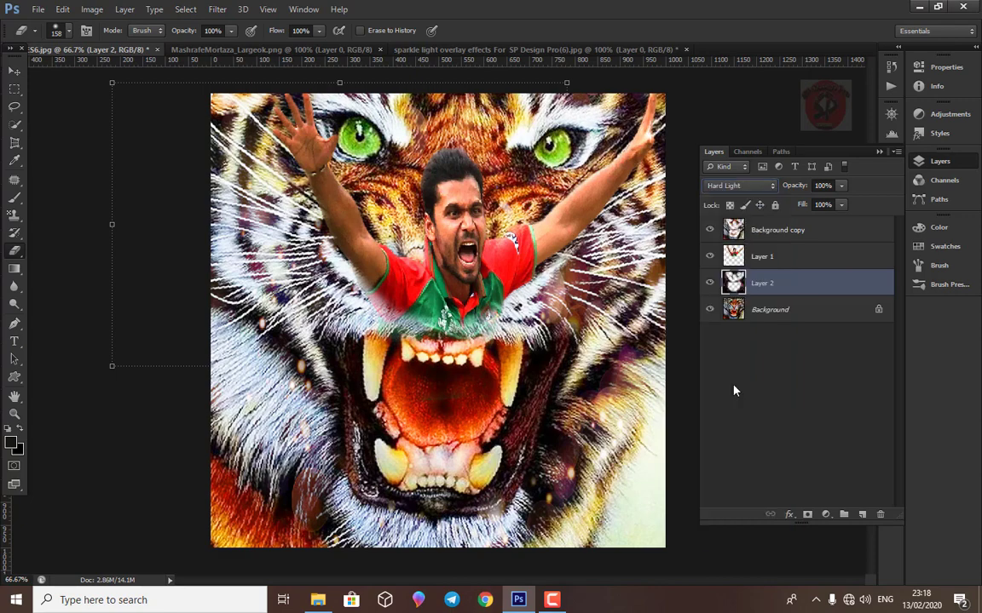
{"action": "left_click", "coordinate": [739, 186]}
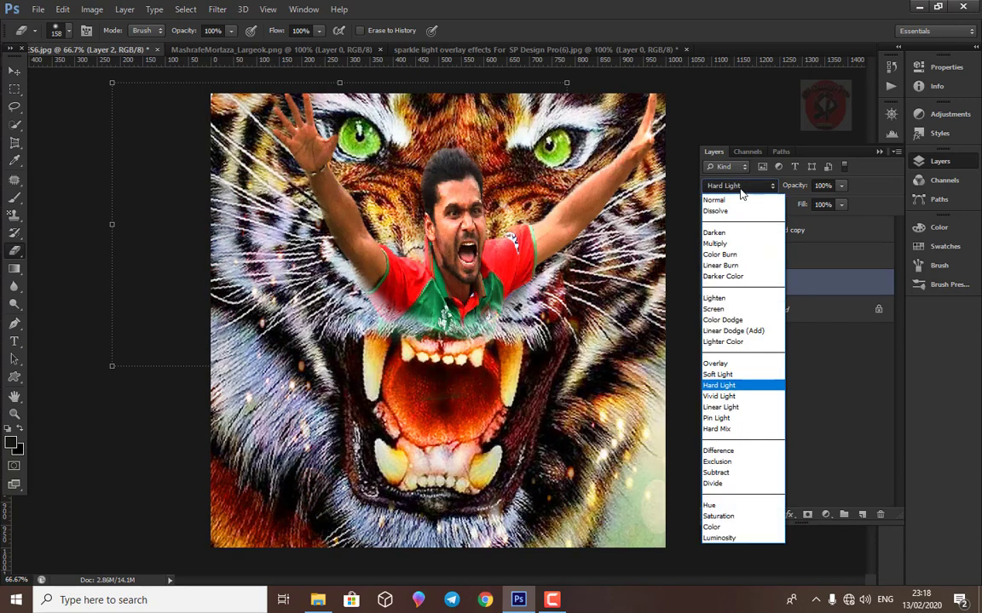
{"action": "left_click", "coordinate": [731, 463]}
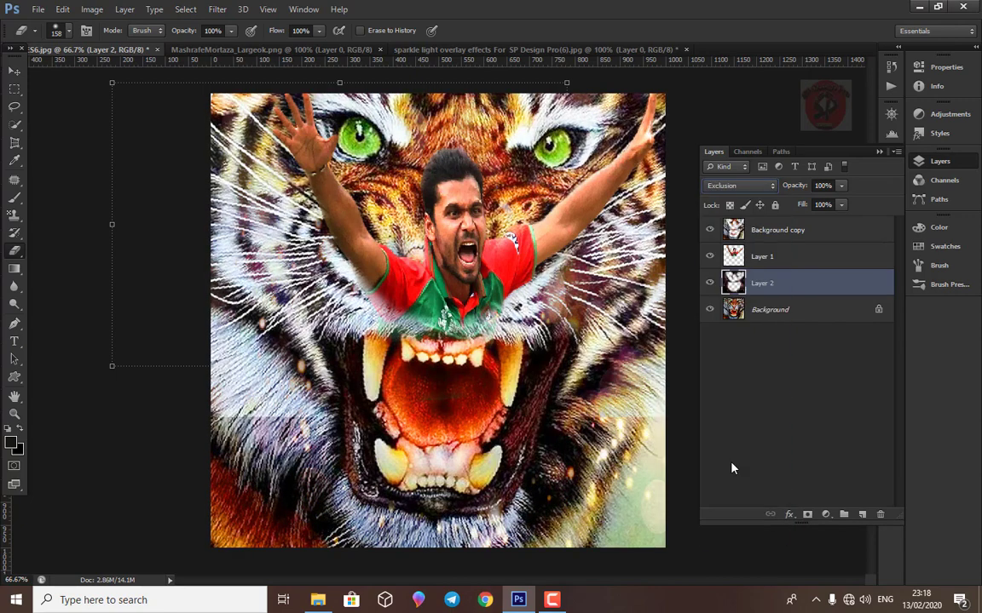
{"action": "left_click", "coordinate": [739, 186]}
{"action": "left_click", "coordinate": [738, 202]}
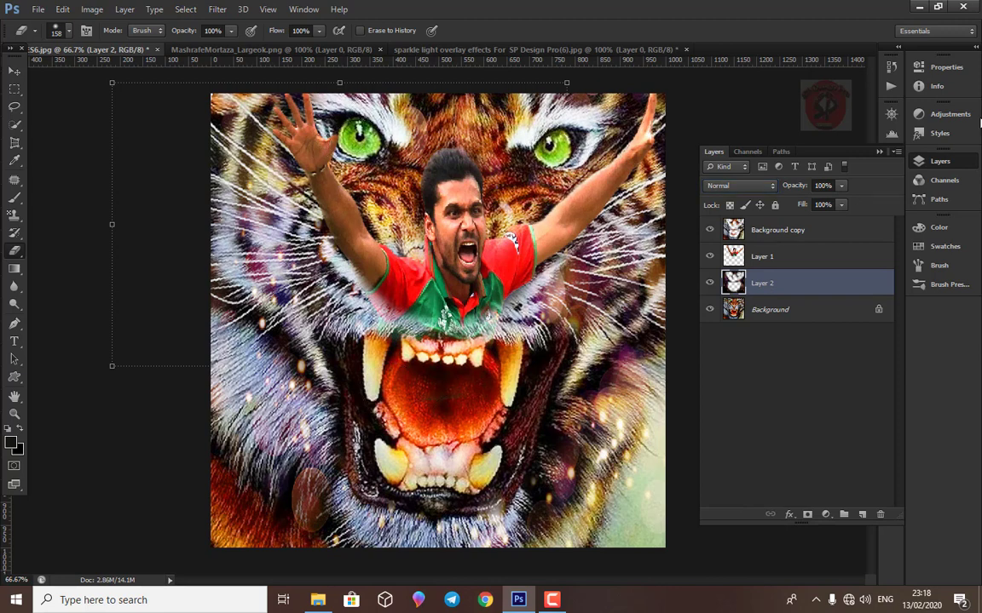
- Add a Hue/Saturation adjustment with Hue +9, Saturation +17, Lightness -13
{"action": "left_click", "coordinate": [944, 114]}
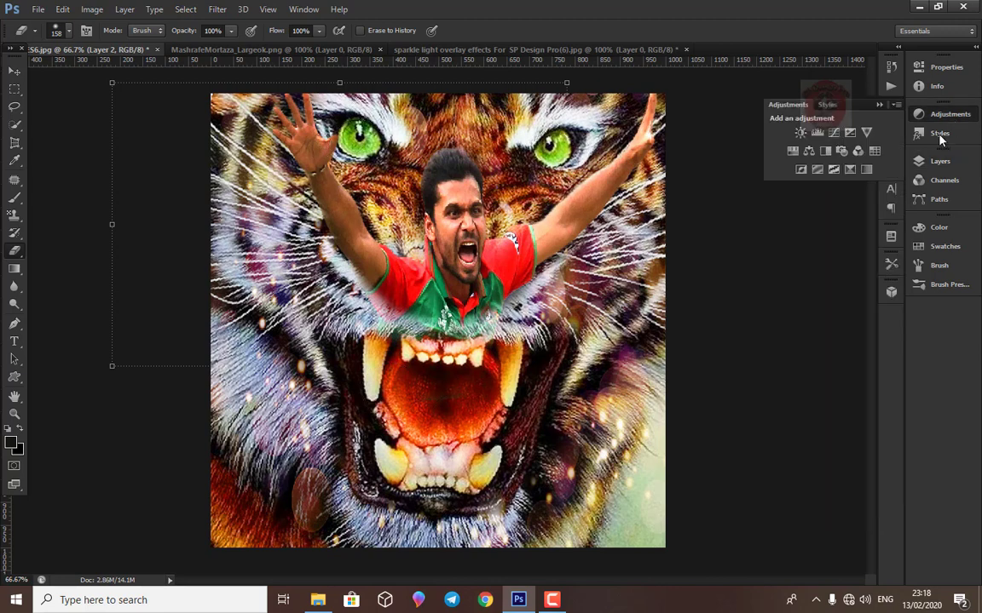
{"action": "left_click", "coordinate": [793, 151]}
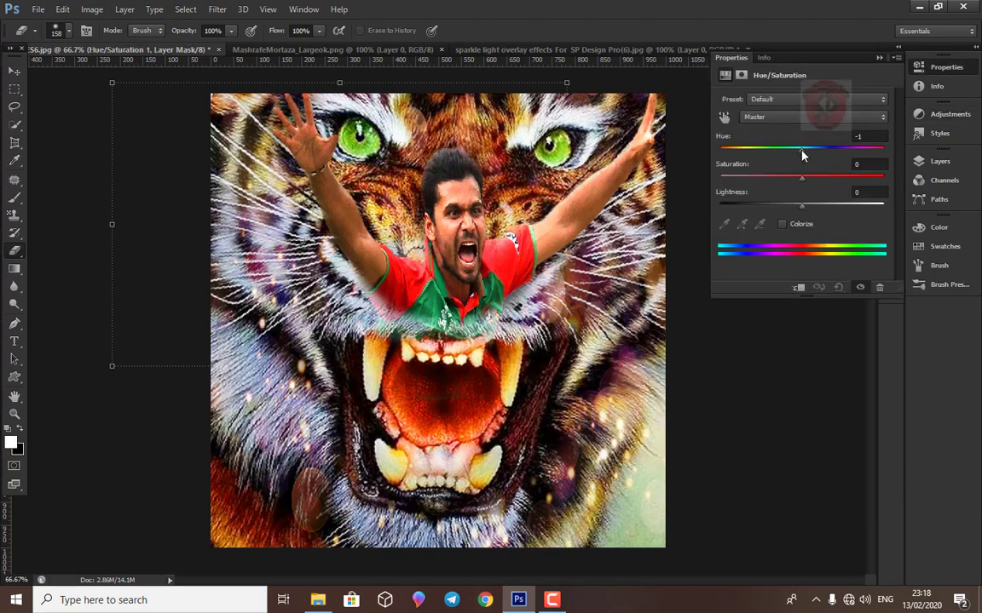
{"action": "mouse_move", "coordinate": [802, 150]}
{"action": "left_mouse_down"}
{"action": "mouse_move", "coordinate": [816, 153]}
{"action": "mouse_move", "coordinate": [814, 181]}
{"action": "left_mouse_up"}
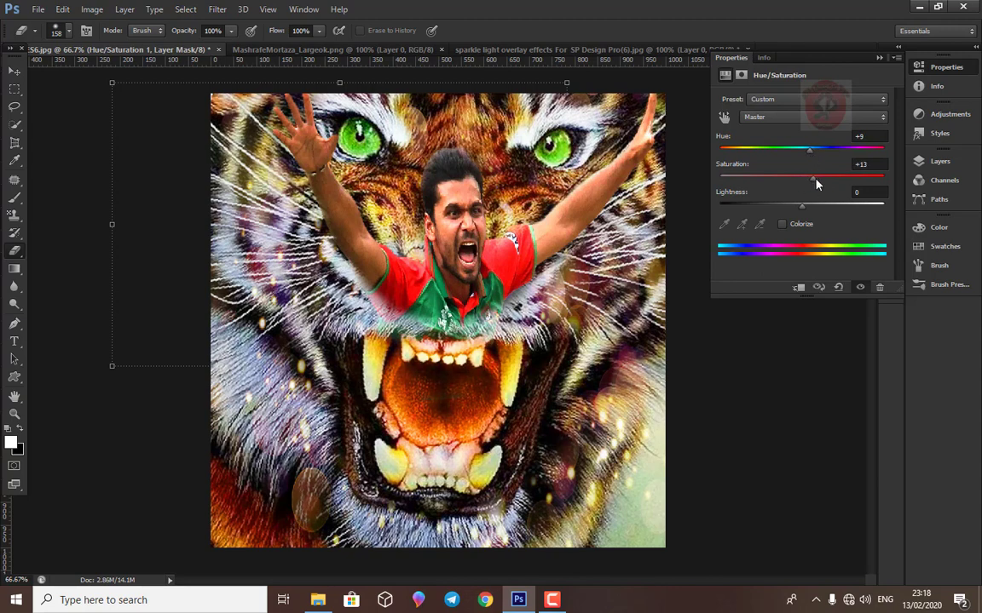
{"action": "mouse_move", "coordinate": [802, 212]}
{"action": "left_mouse_down"}
{"action": "mouse_move", "coordinate": [817, 212]}
{"action": "mouse_move", "coordinate": [790, 213]}
{"action": "left_mouse_up"}
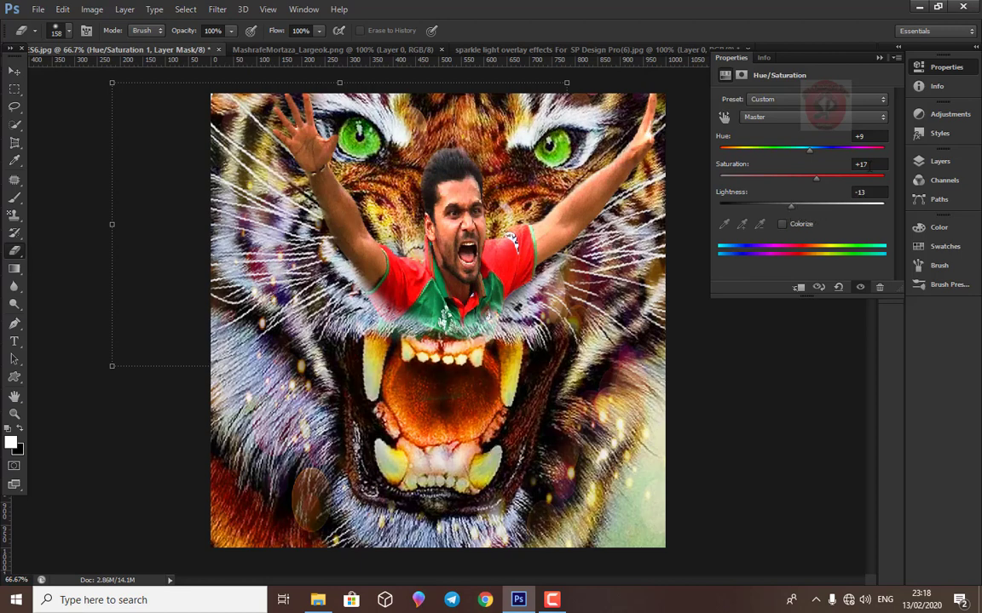
- Add a second Hue/Saturation adjustment at Hue -7, then a Curves adjustment layer
{"action": "left_click", "coordinate": [941, 115]}
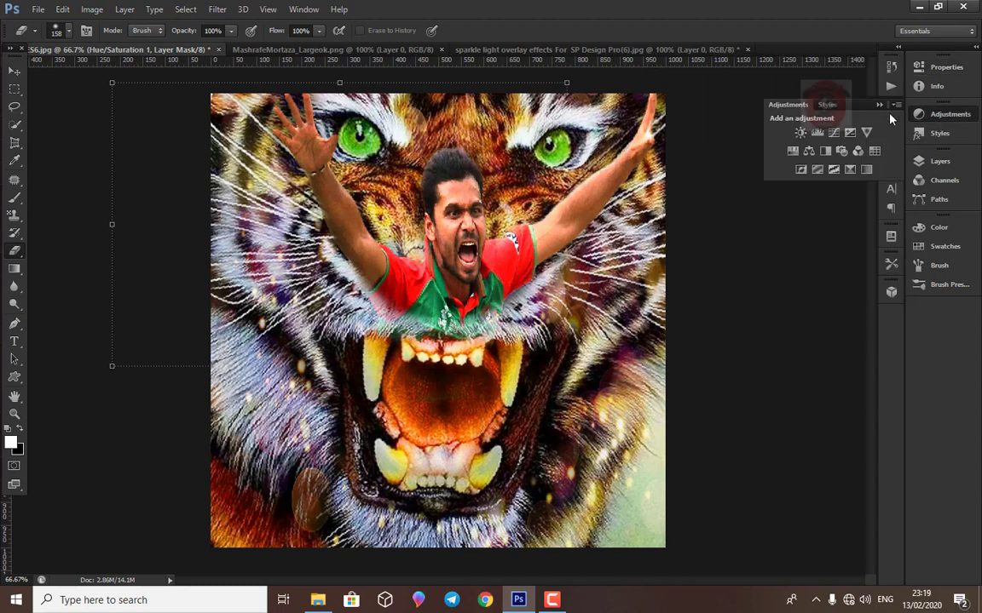
{"action": "left_click", "coordinate": [792, 151]}
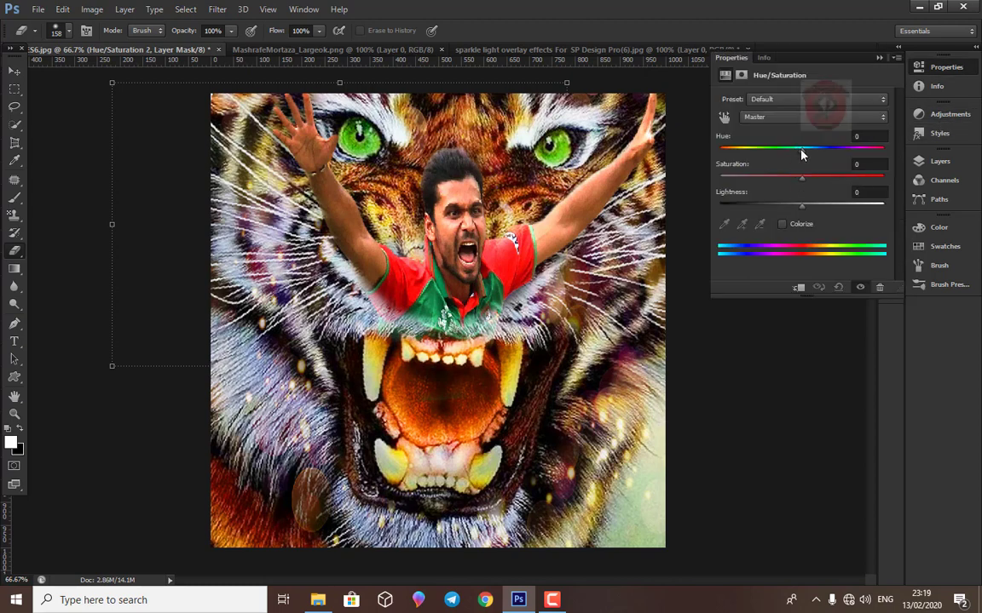
{"action": "left_click_drag", "start_coordinate": [801, 151], "coordinate": [795, 150]}
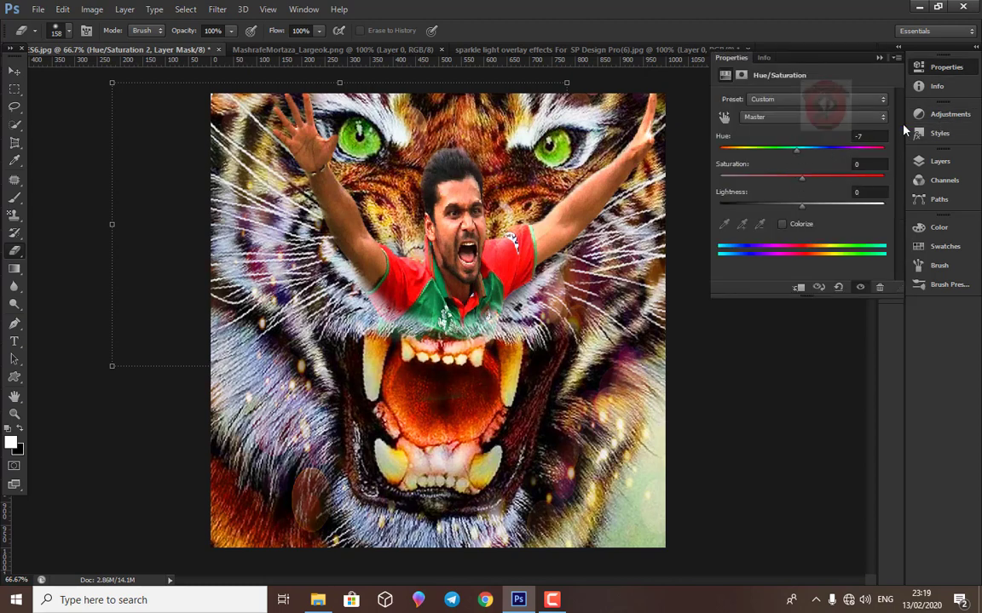
{"action": "left_click", "coordinate": [937, 113]}
{"action": "left_click", "coordinate": [839, 134]}
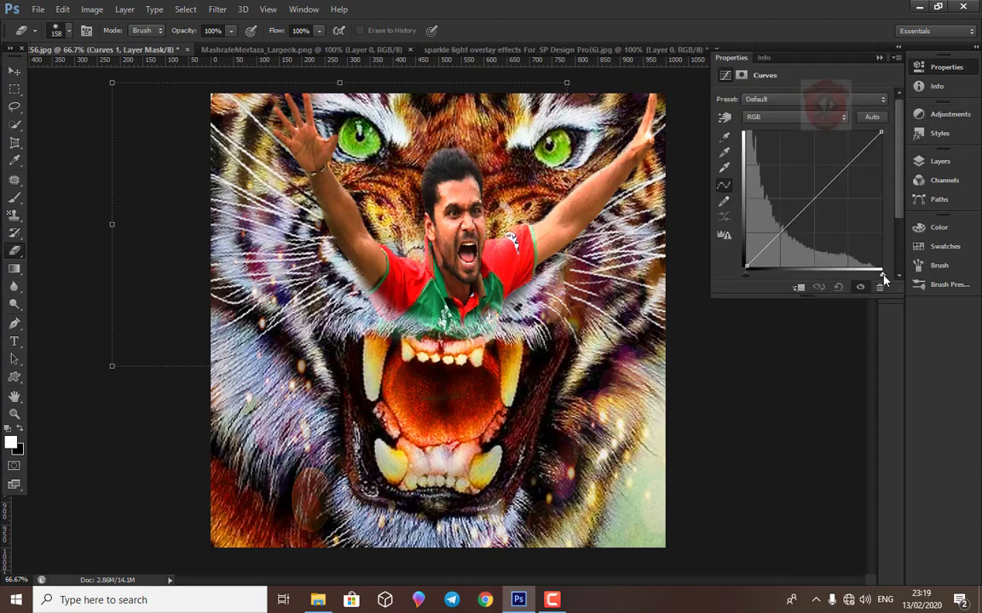
- Pull the Curves white and black points inward for contrast, and paint its mask over the mouth
{"action": "left_click_drag", "start_coordinate": [883, 275], "coordinate": [863, 275]}
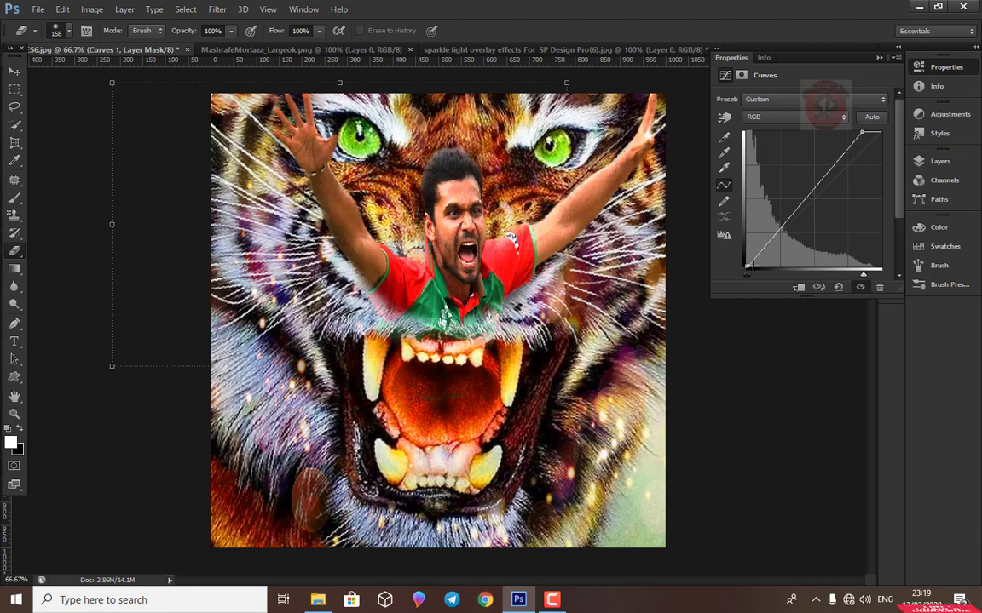
{"action": "left_click_drag", "start_coordinate": [746, 264], "coordinate": [758, 267]}
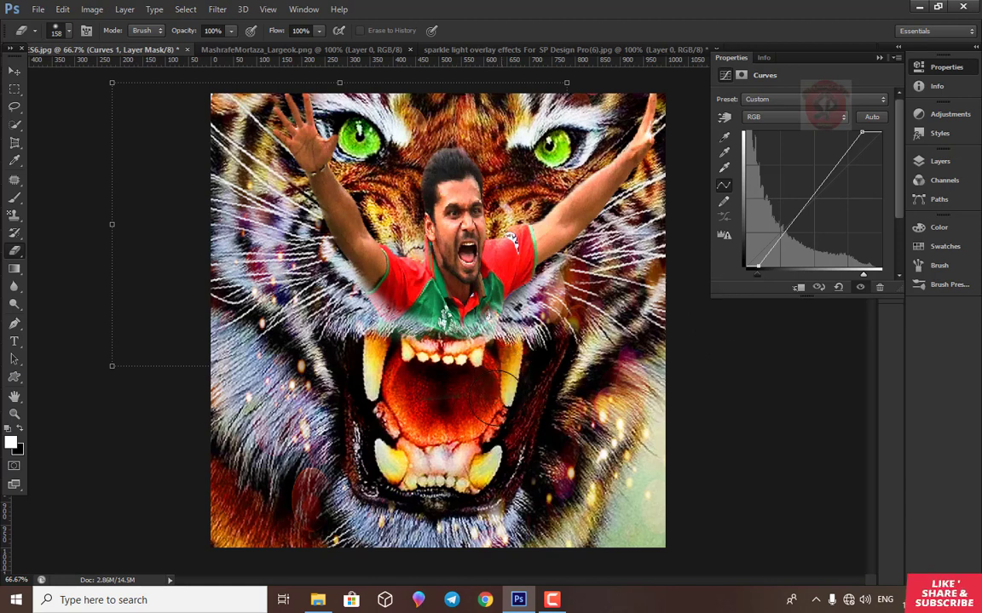
{"action": "left_click_drag", "start_coordinate": [489, 398], "coordinate": [410, 433]}
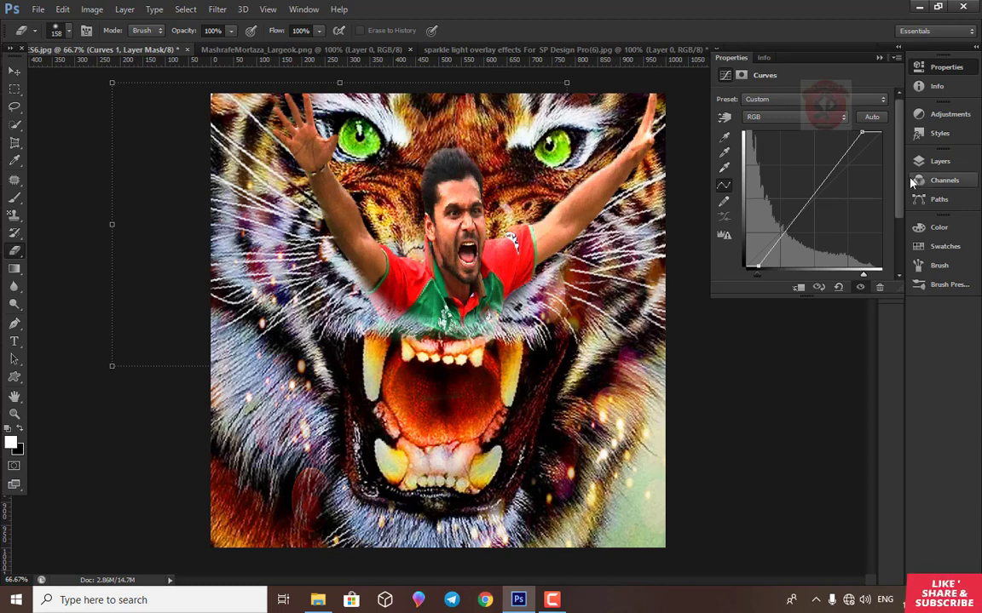
{"action": "left_click", "coordinate": [879, 57]}
{"action": "left_click", "coordinate": [939, 162]}
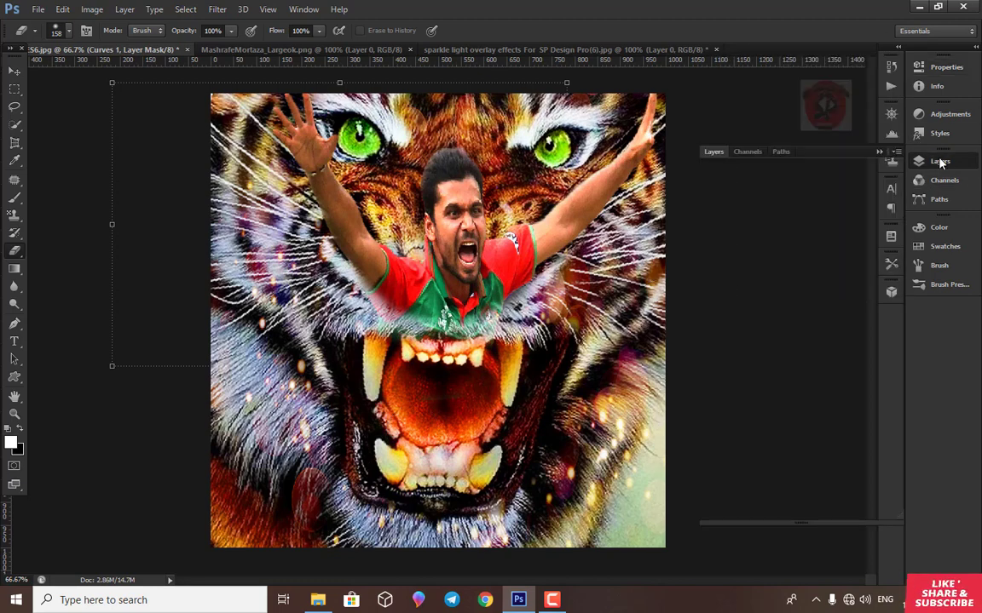